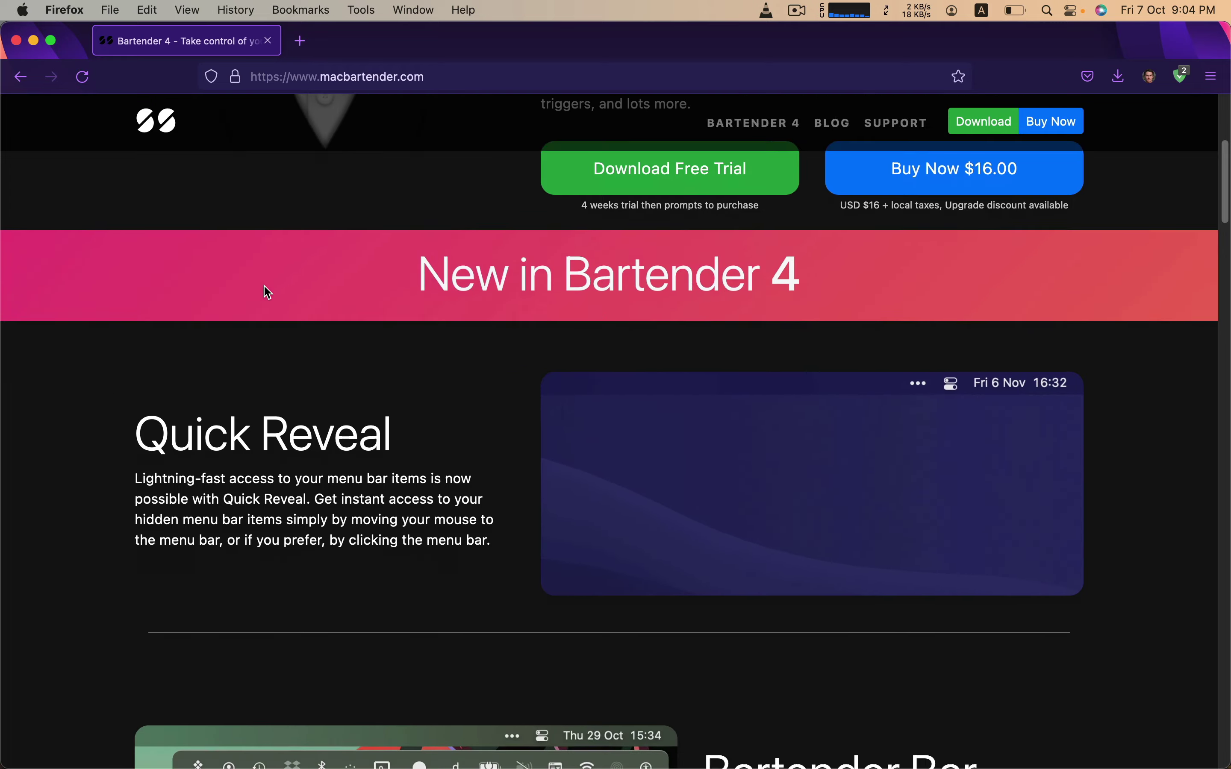
# Download the Bartender 4 free trial after browsing the feature and FAQ sections of its website.
pyautogui.scroll(-4, 265, 286)
pyautogui.scroll(-10, 264, 286)
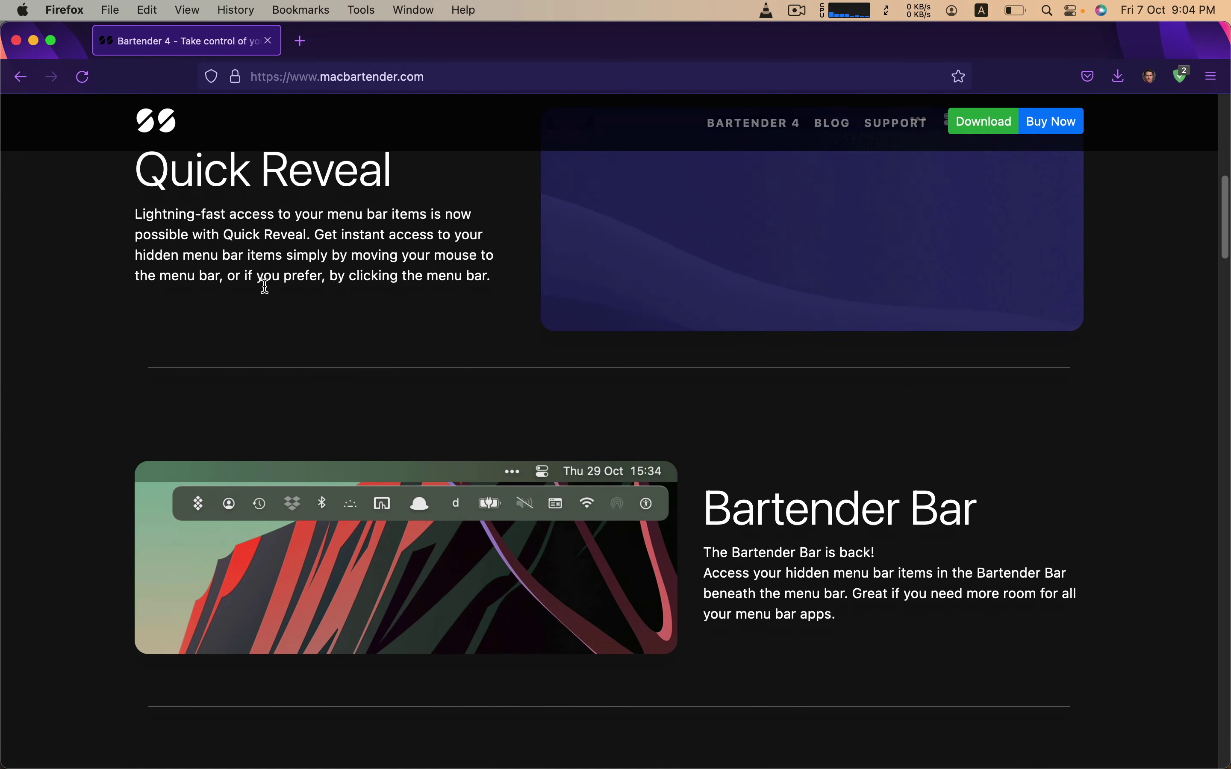
pyautogui.scroll(-12, 268, 293)
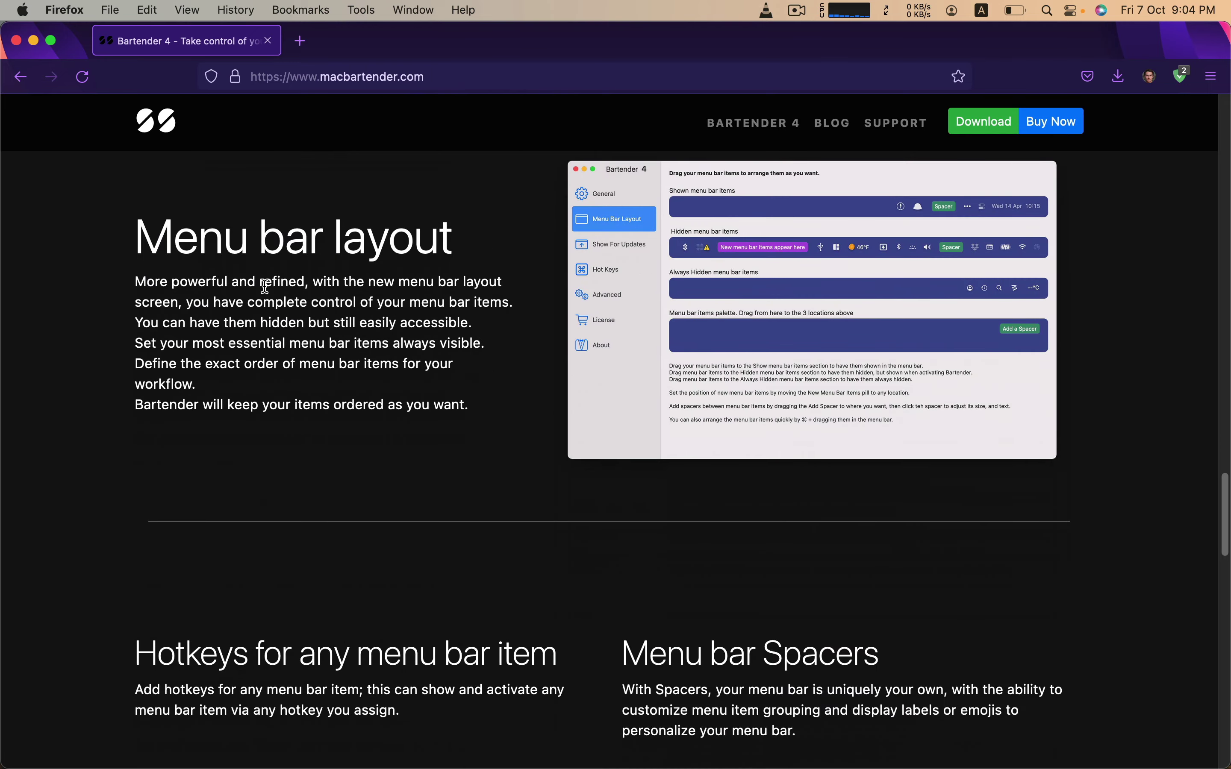
pyautogui.scroll(-12, 264, 286)
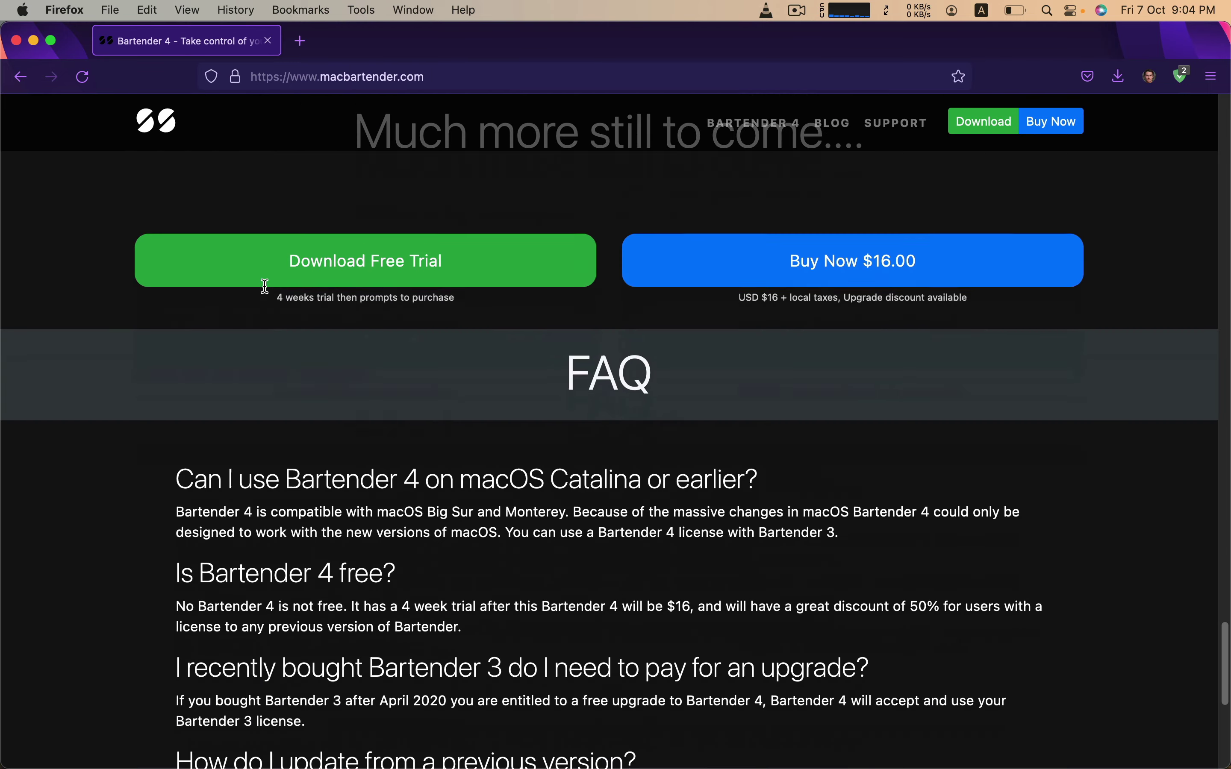
pyautogui.scroll(15, 365, 255)
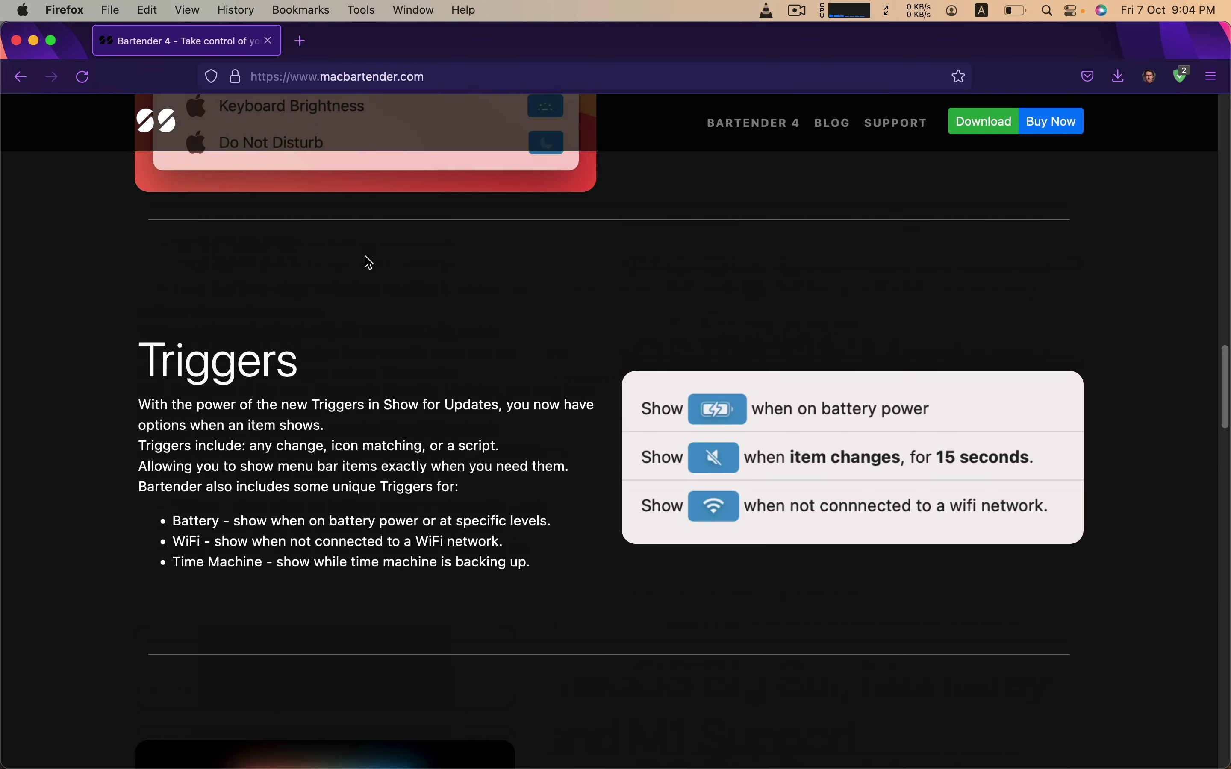
pyautogui.scroll(6, 369, 262)
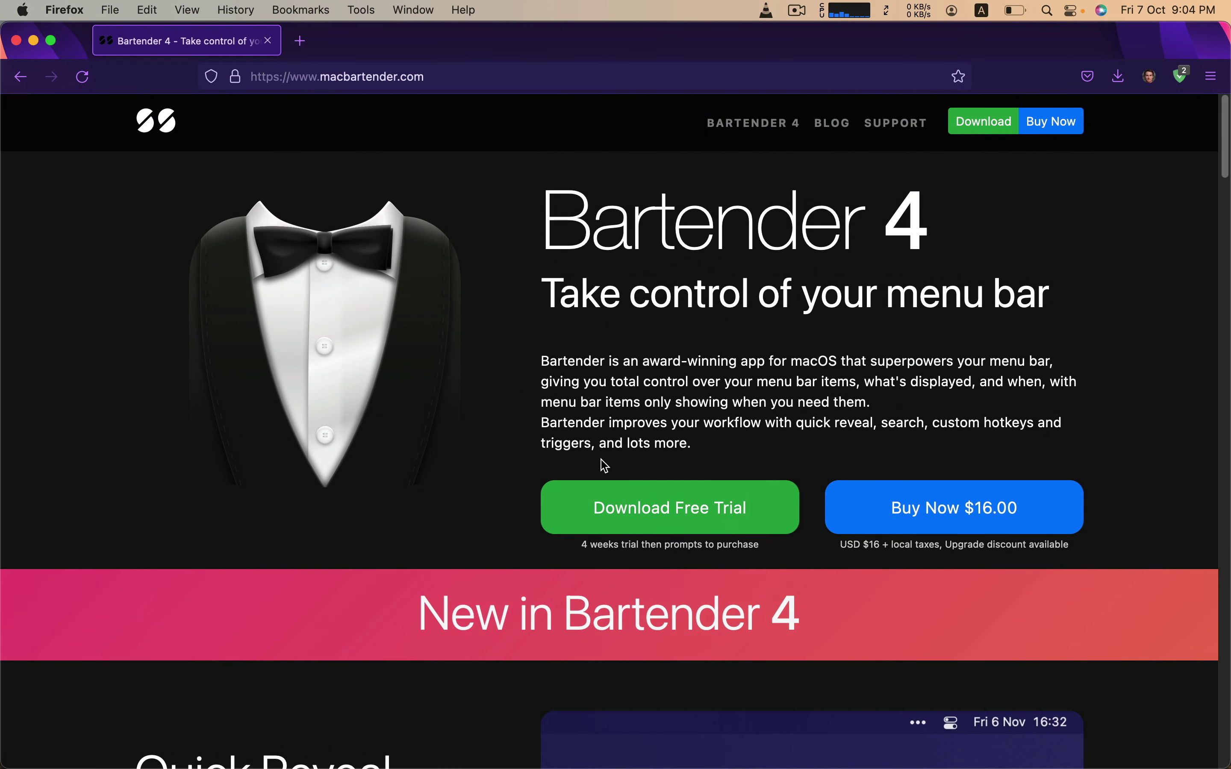
pyautogui.click(601, 505)
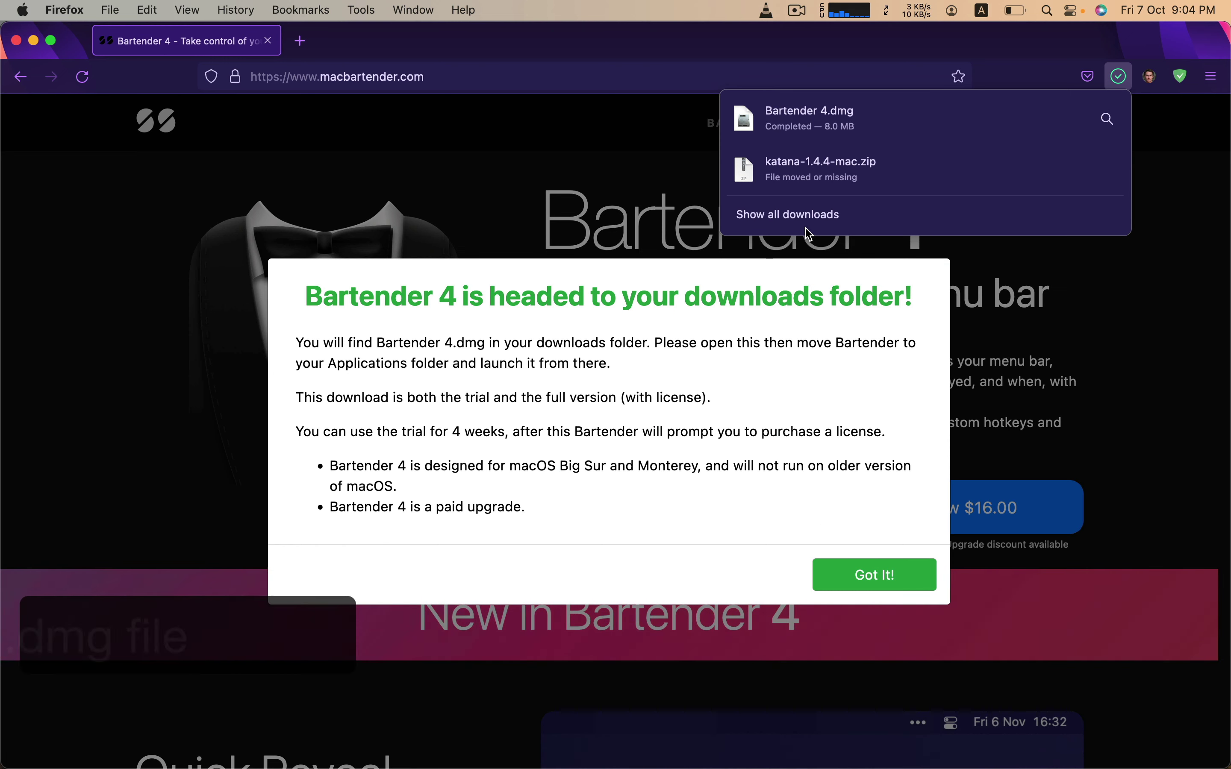
# Open the downloaded Bartender 4.dmg, copy Bartender 4 into the Applications folder and close the installer window.
pyautogui.click(798, 125)
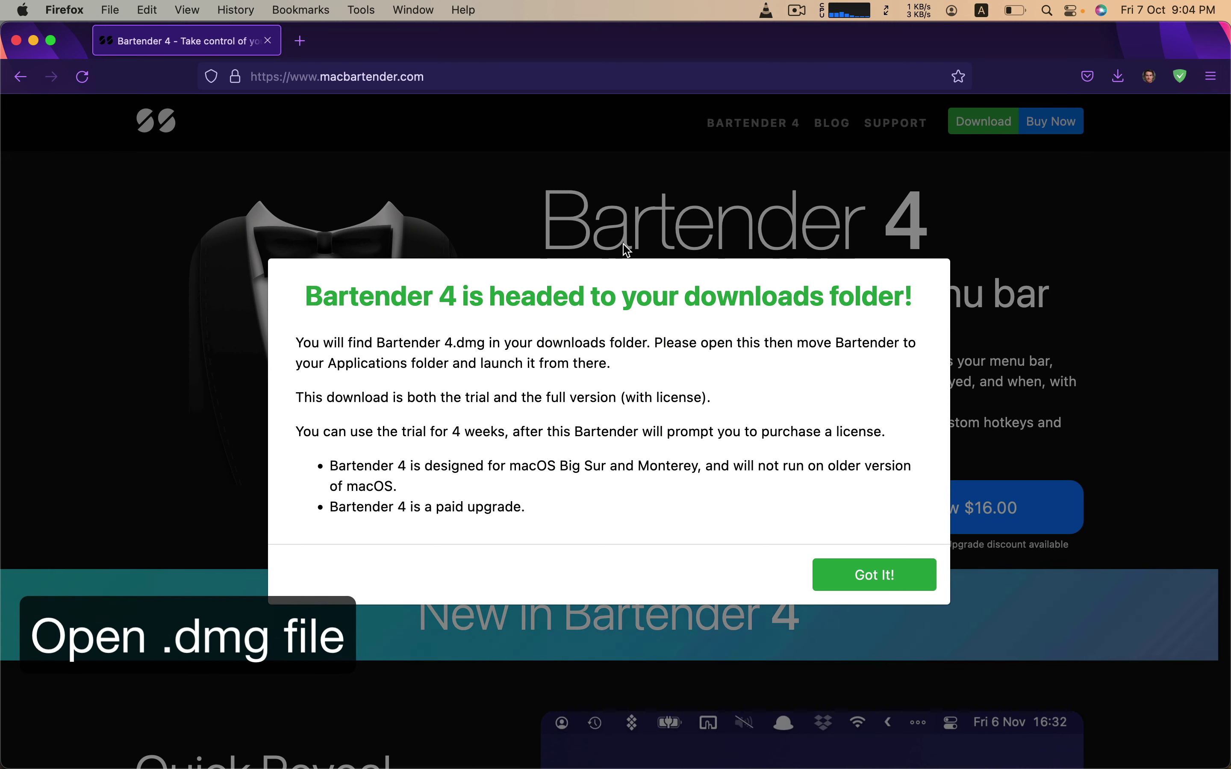
pyautogui.click(33, 40)
pyautogui.moveTo(290, 334); pyautogui.dragTo(445, 148)
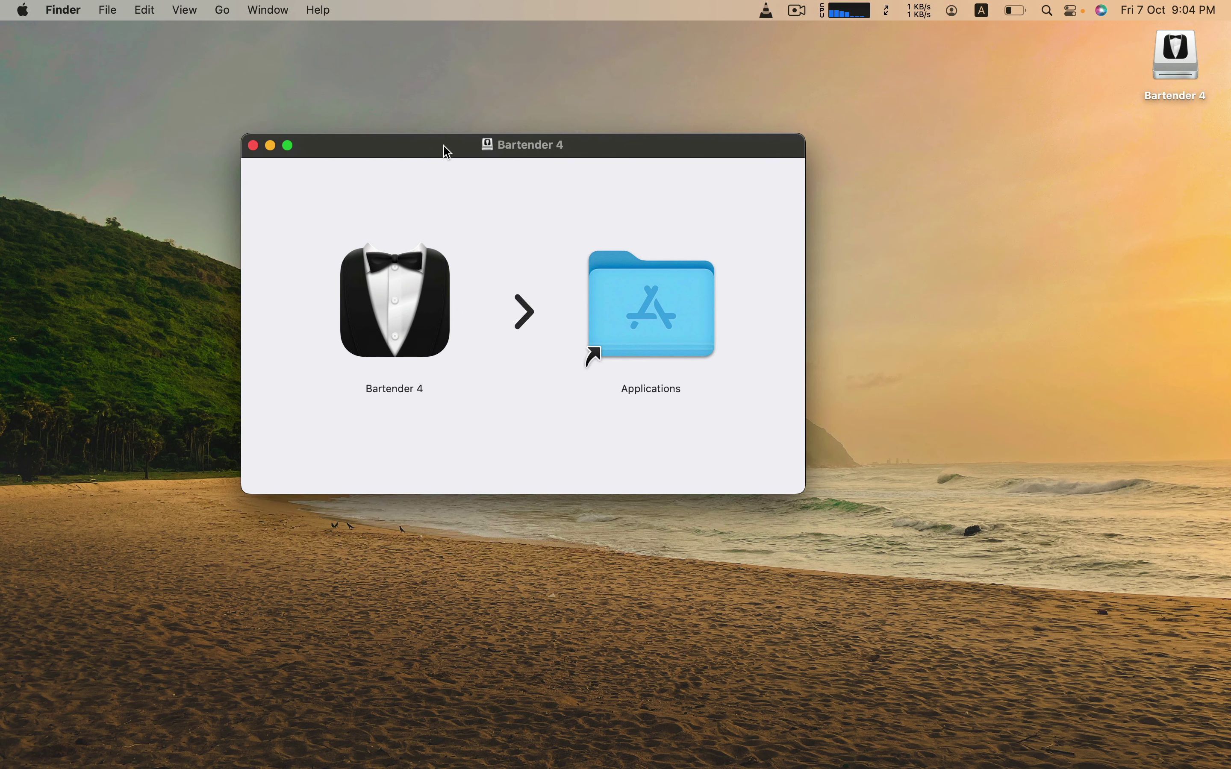
pyautogui.moveTo(377, 303); pyautogui.dragTo(632, 304)
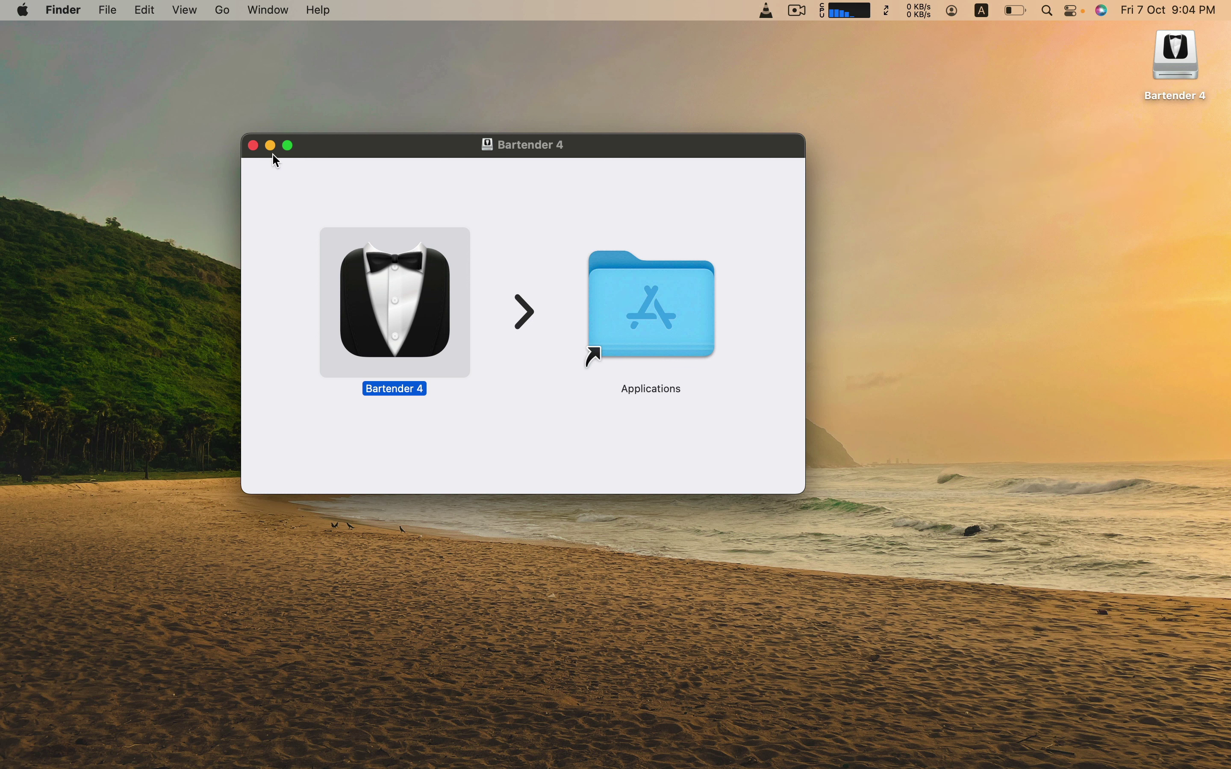
pyautogui.click(253, 145)
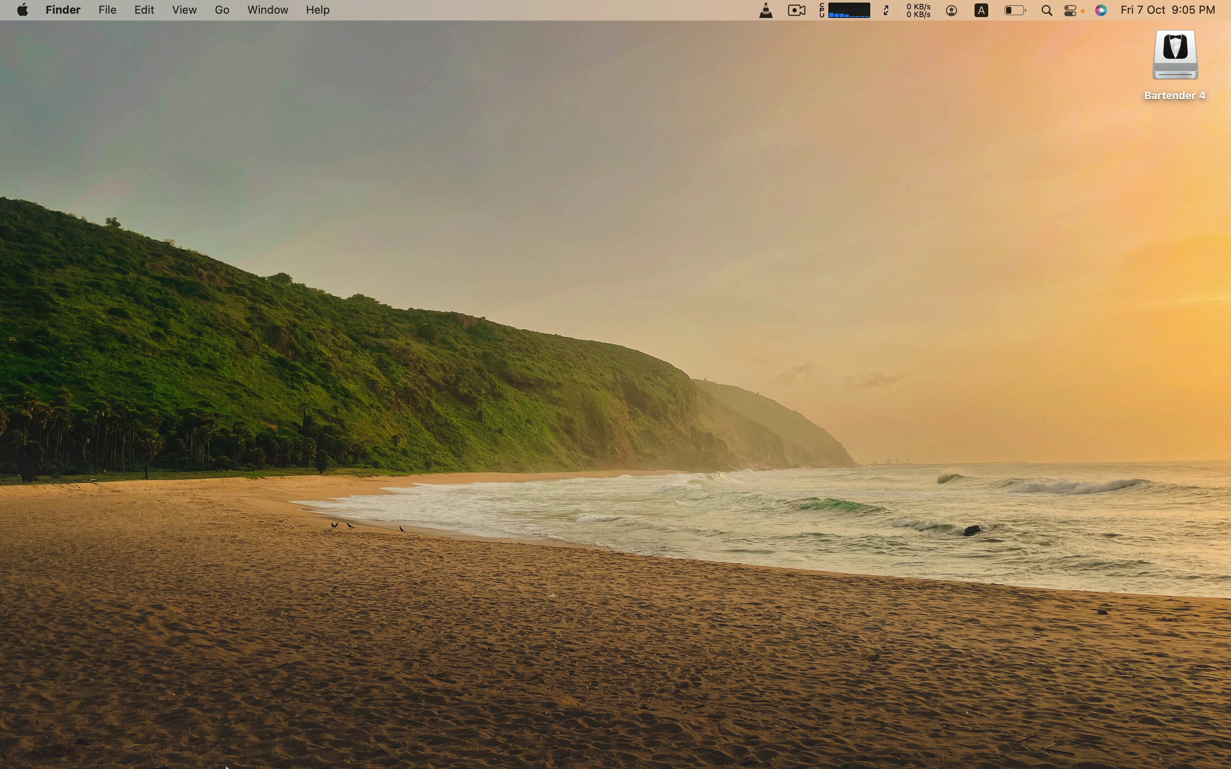
# Launch Bartender 4 from Launchpad and answer the recommendation about the macOS Clock date setting.
pyautogui.moveTo(227, 766)
pyautogui.click(278, 724)
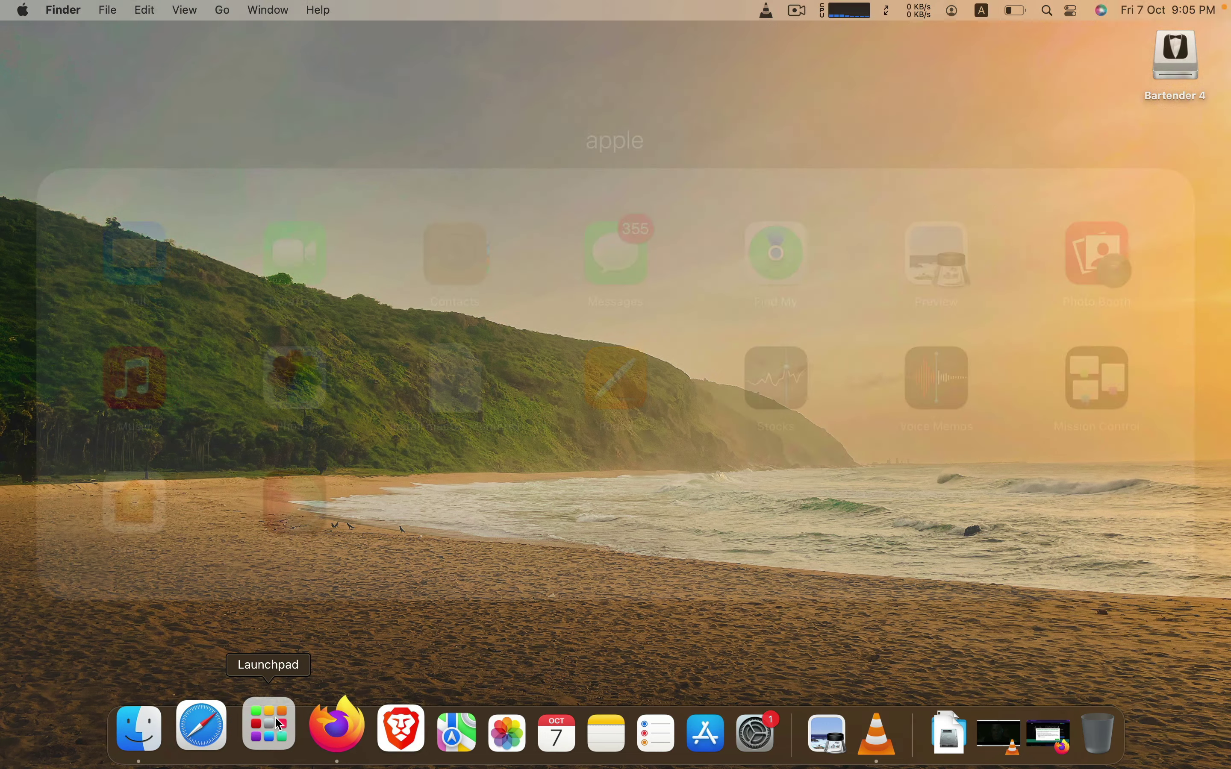
pyautogui.click(295, 630)
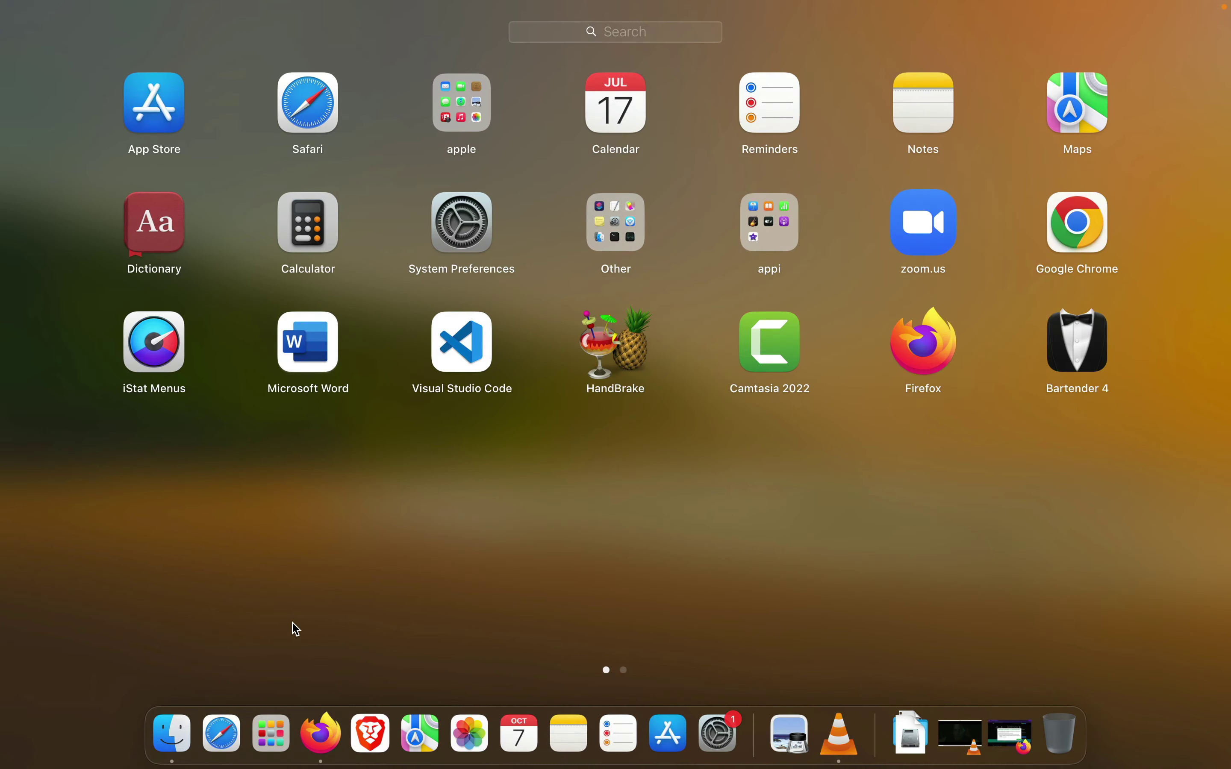
pyautogui.click(1073, 341)
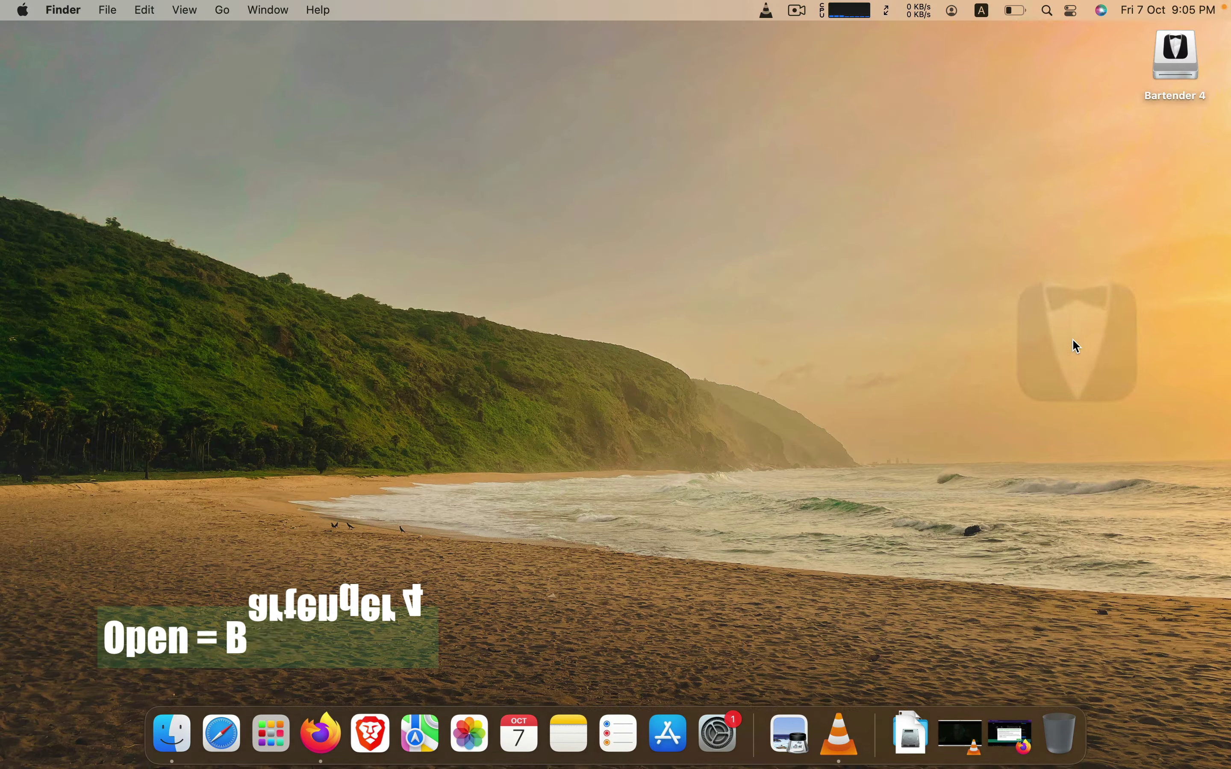
pyautogui.click(697, 354)
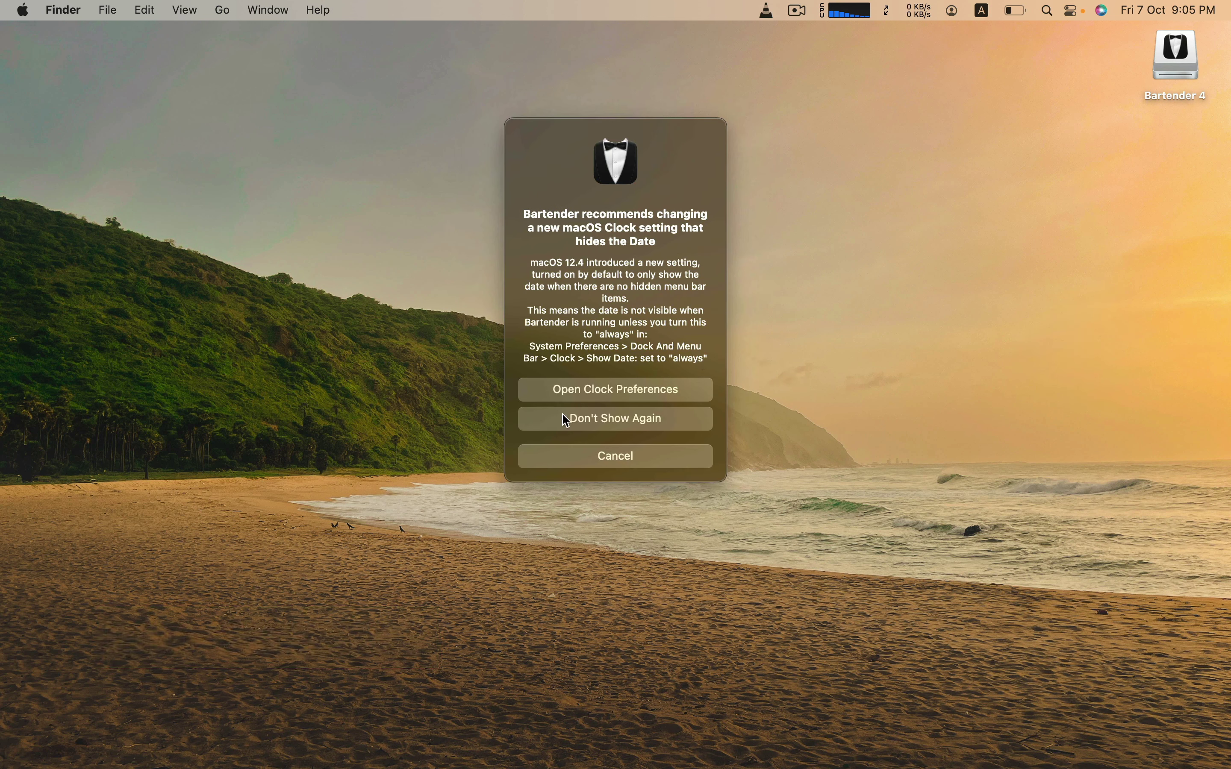
pyautogui.click(650, 400)
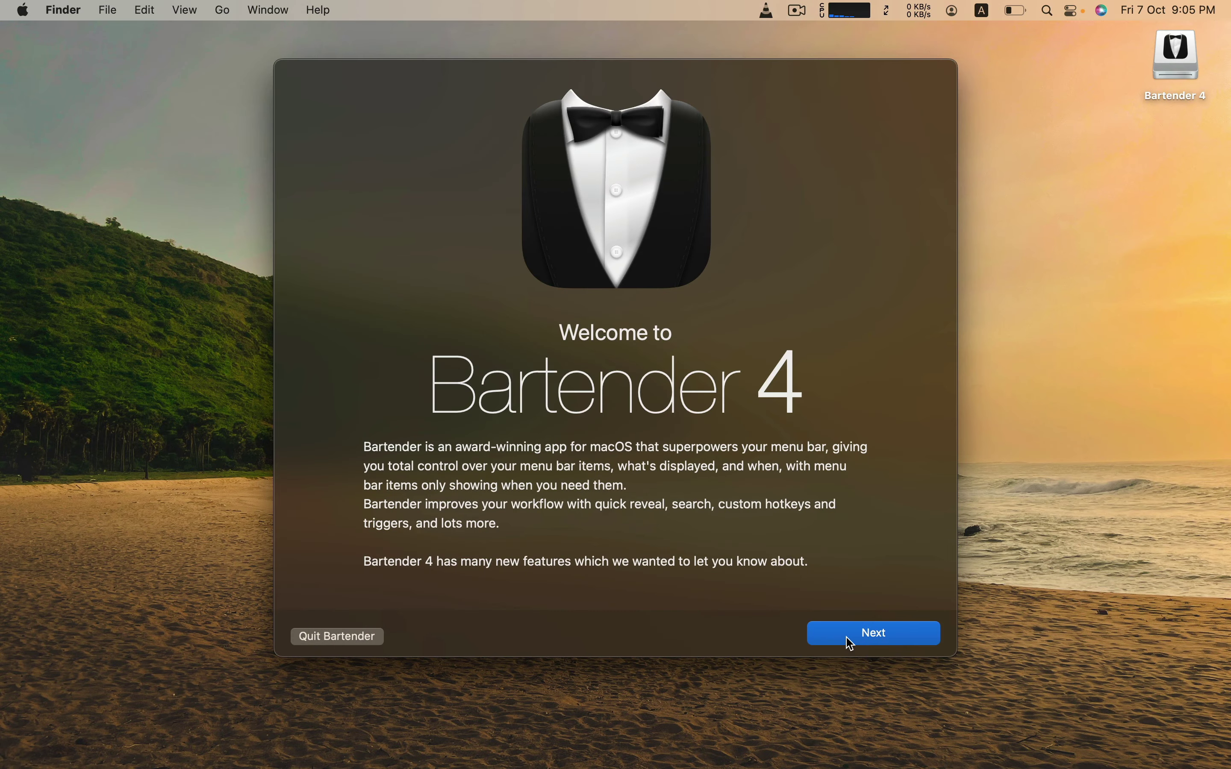
# Continue to the permissions page, unlock the Security & Privacy settings and allow Accessibility access for Bartender 4.
pyautogui.click(848, 642)
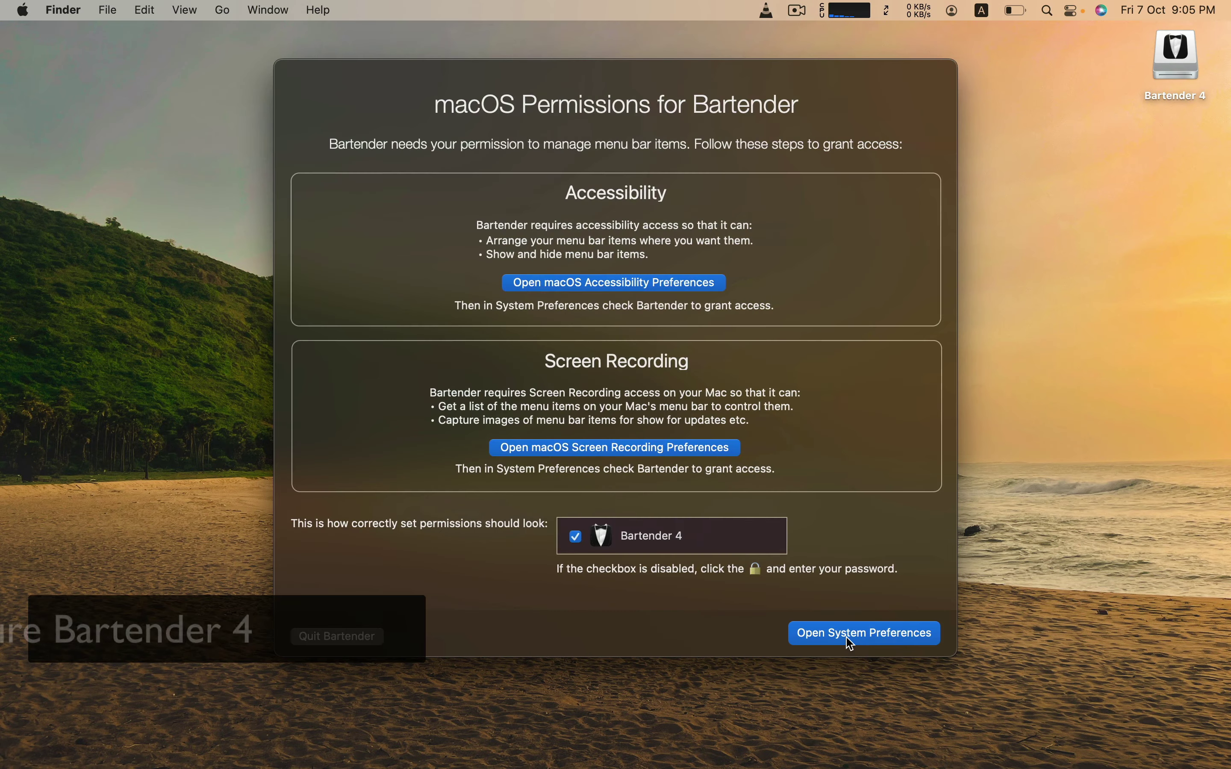
pyautogui.click(672, 294)
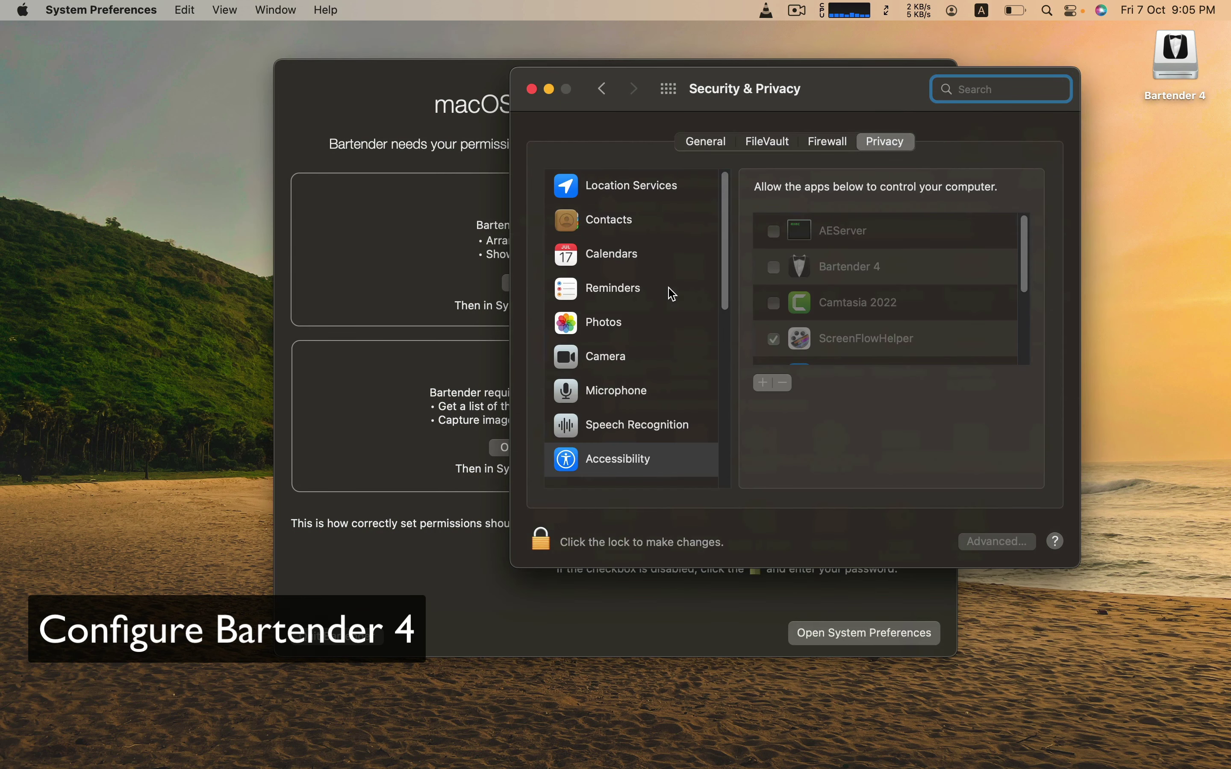
pyautogui.click(541, 541)
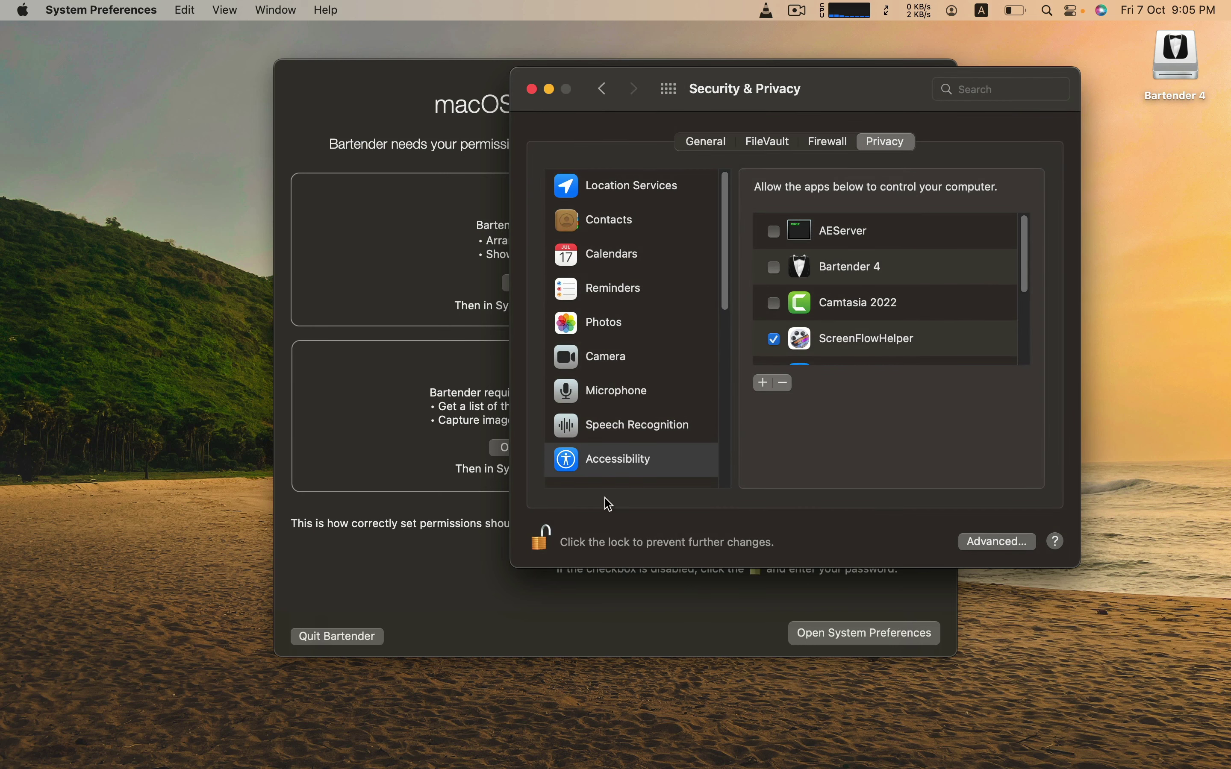
pyautogui.click(773, 267)
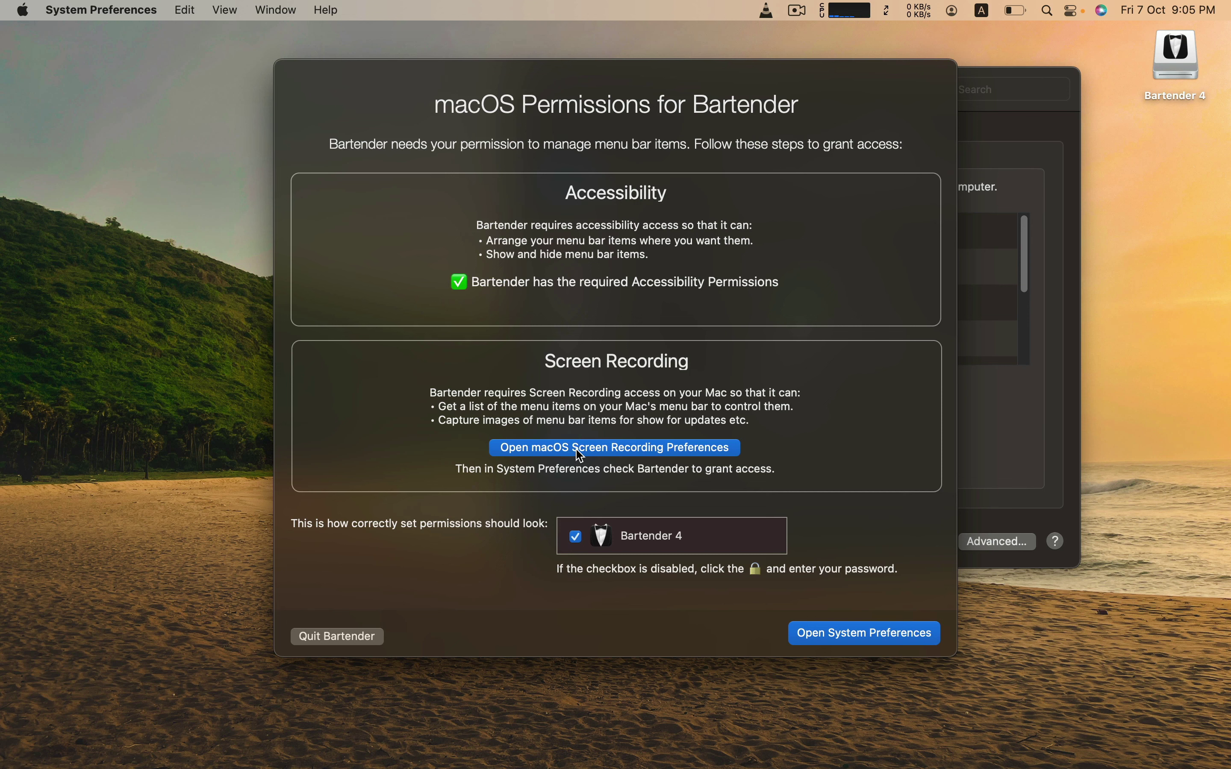
# Grant Bartender 4 Screen Recording access in the Security & Privacy settings.
pyautogui.click(819, 636)
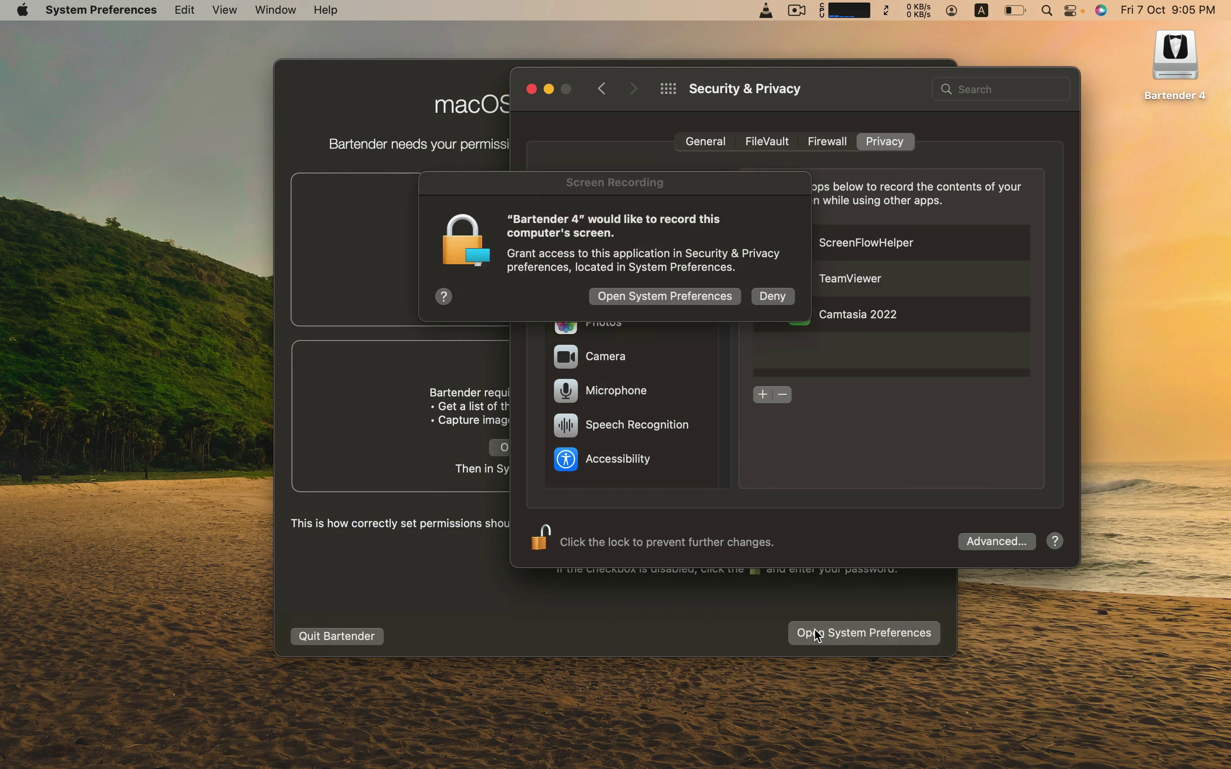
pyautogui.click(693, 301)
pyautogui.click(774, 280)
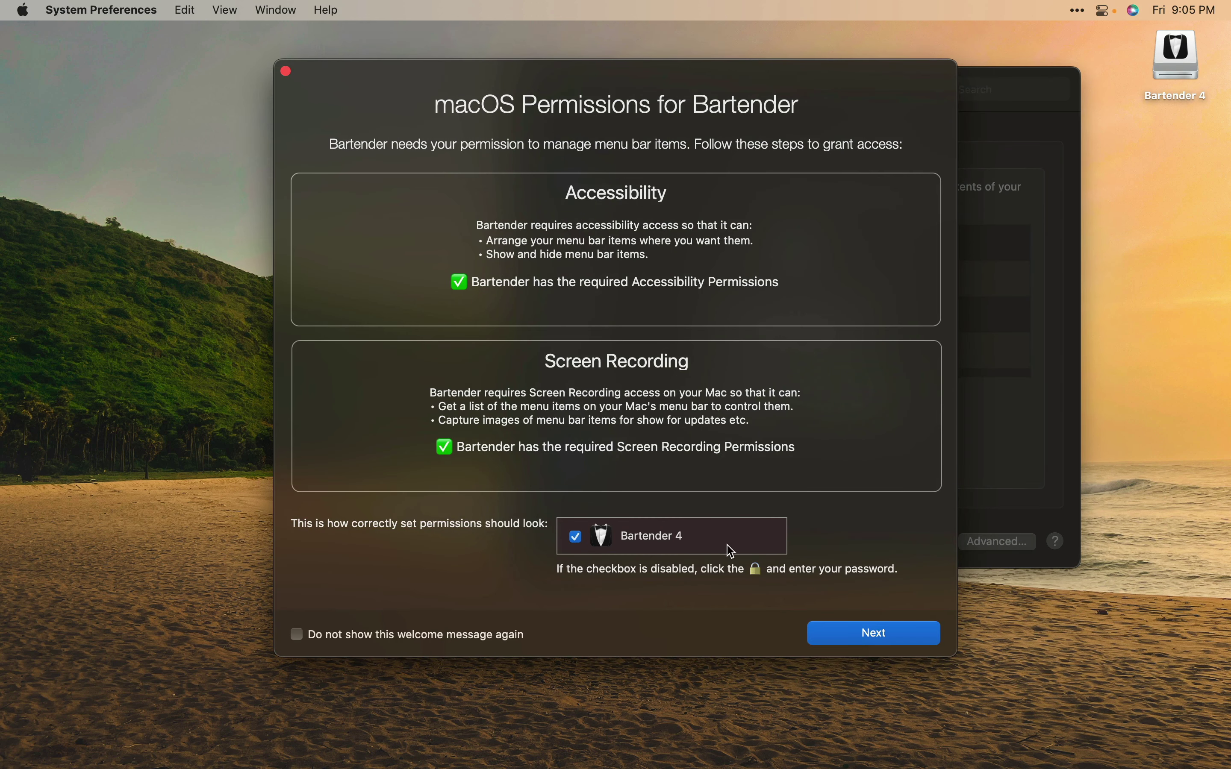
# Finish the welcome pages, including the overview of new features, and open the Bartender preferences.
pyautogui.click(682, 543)
pyautogui.click(675, 429)
pyautogui.click(866, 638)
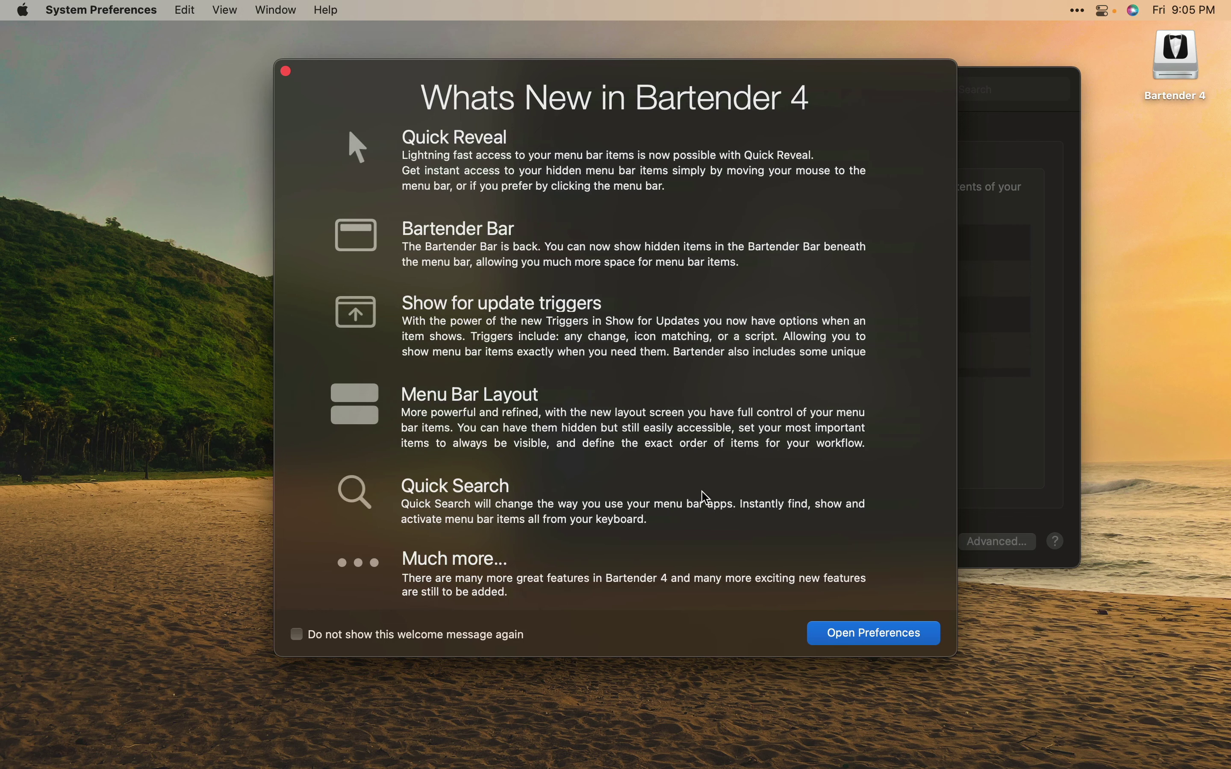
pyautogui.click(825, 639)
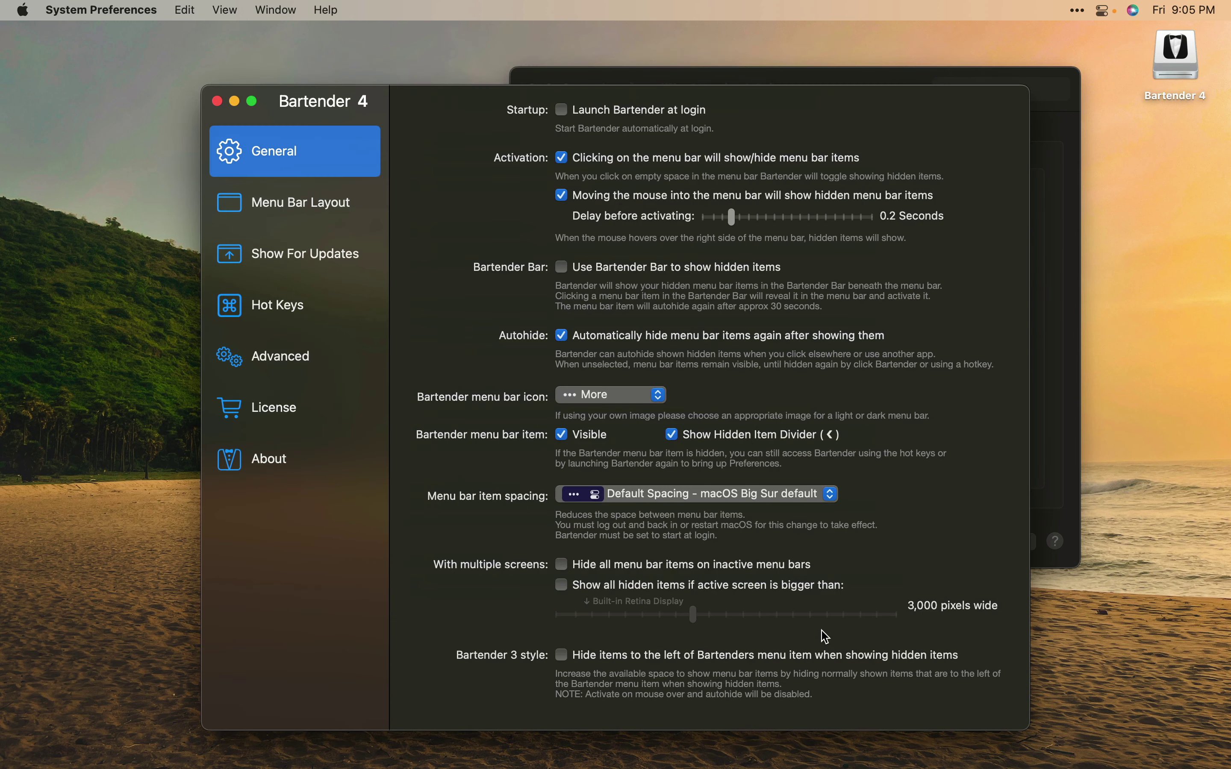
# Review the menu bar item spacing choices and the Menu Bar Layout, Show For Updates, Hot Keys, Advanced, License and About preferences.
pyautogui.click(820, 497)
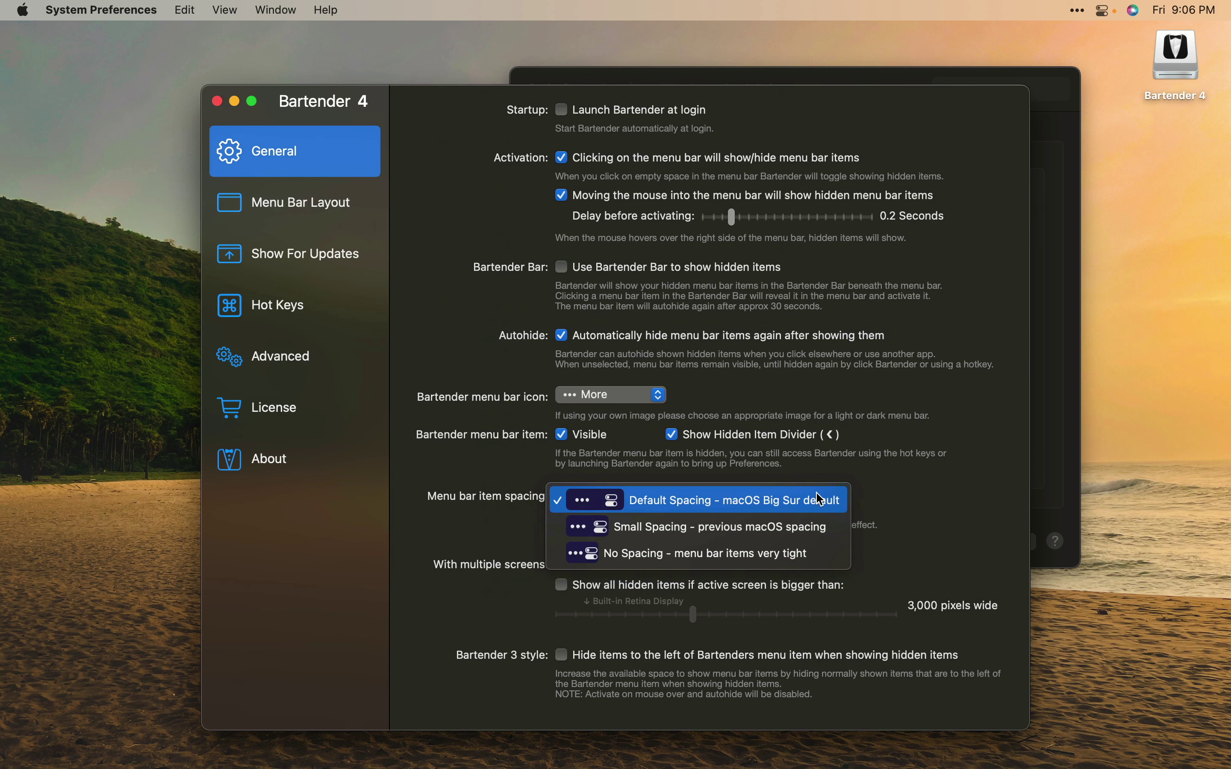
pyautogui.click(841, 500)
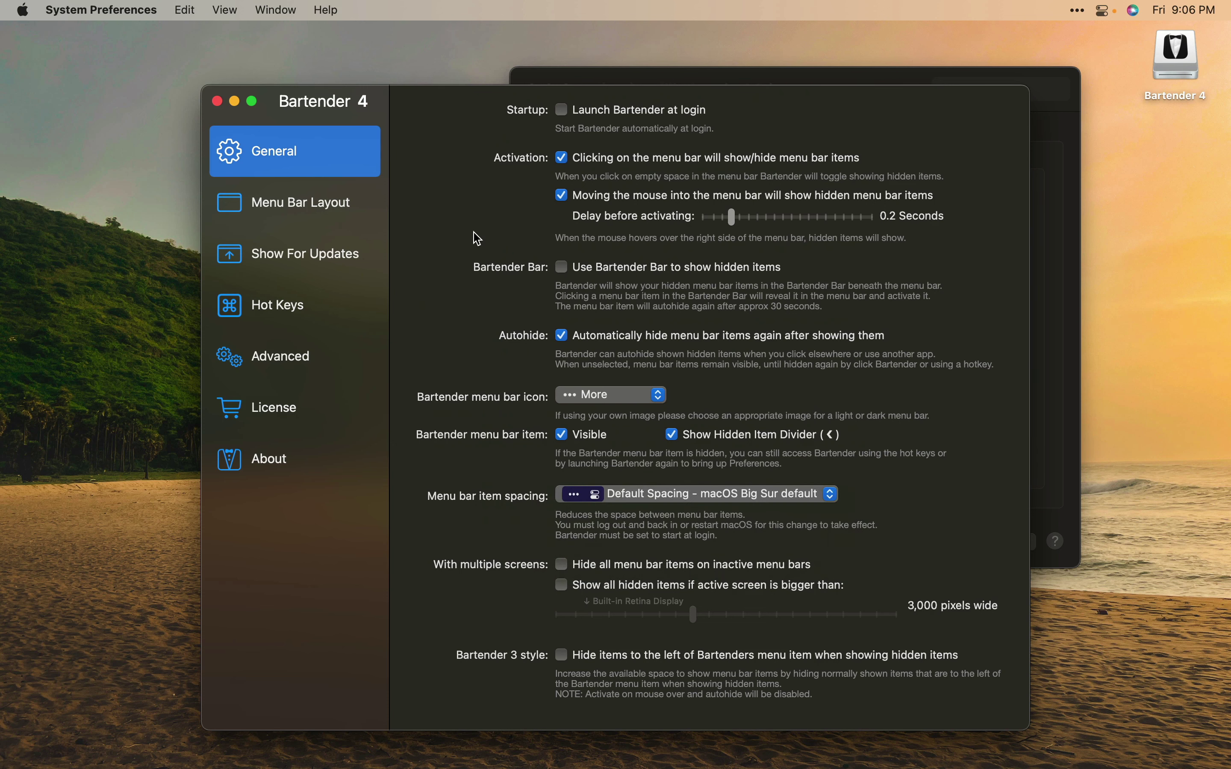
pyautogui.click(303, 214)
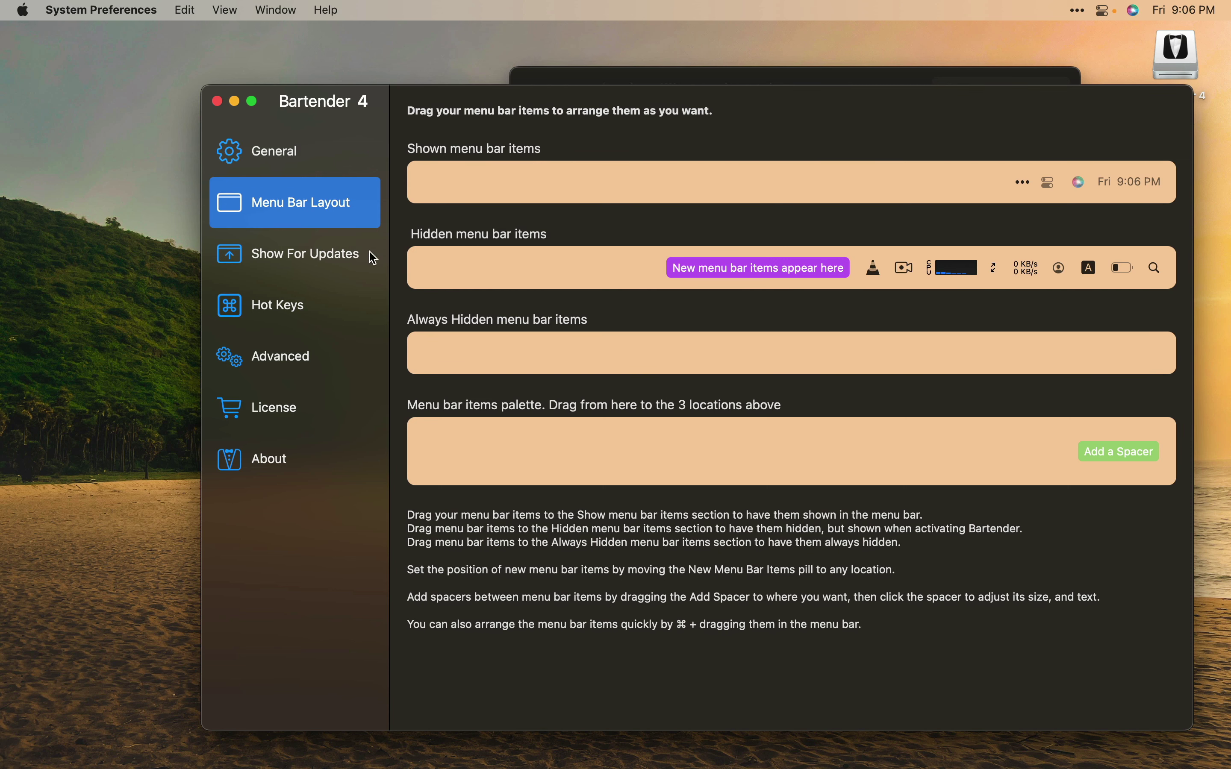
pyautogui.click(335, 262)
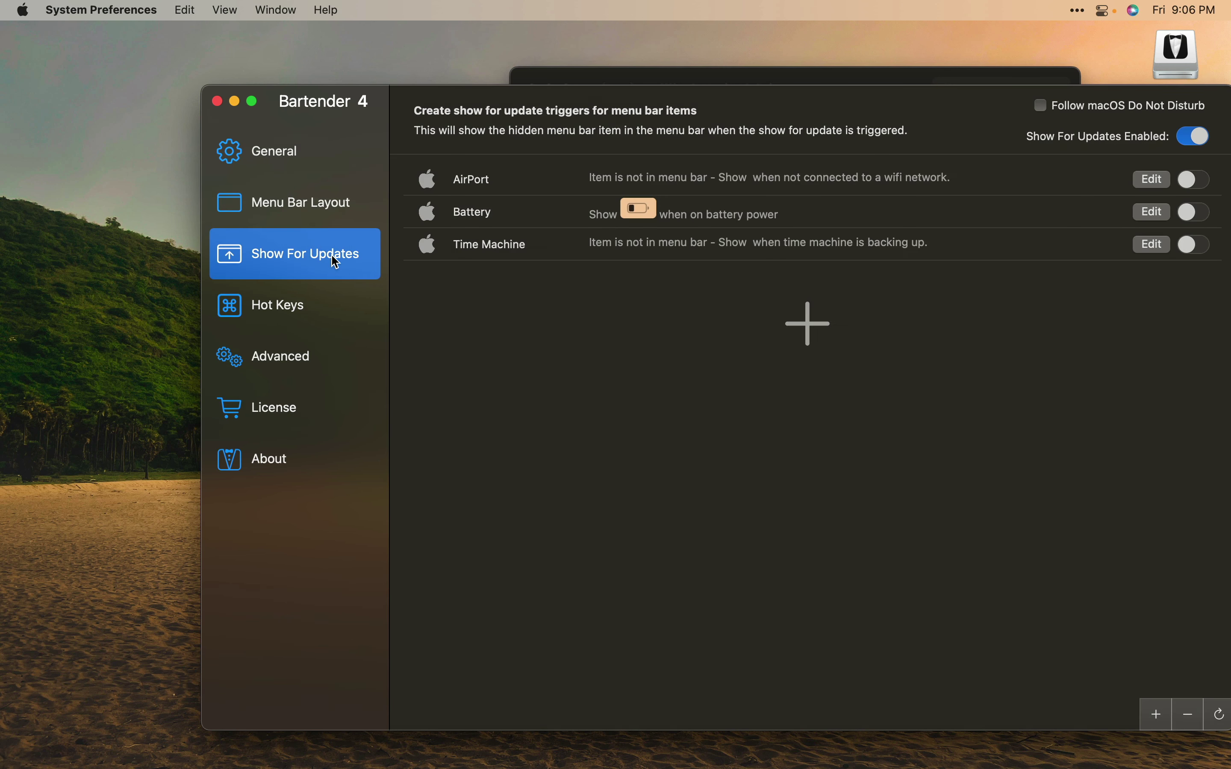
pyautogui.click(300, 315)
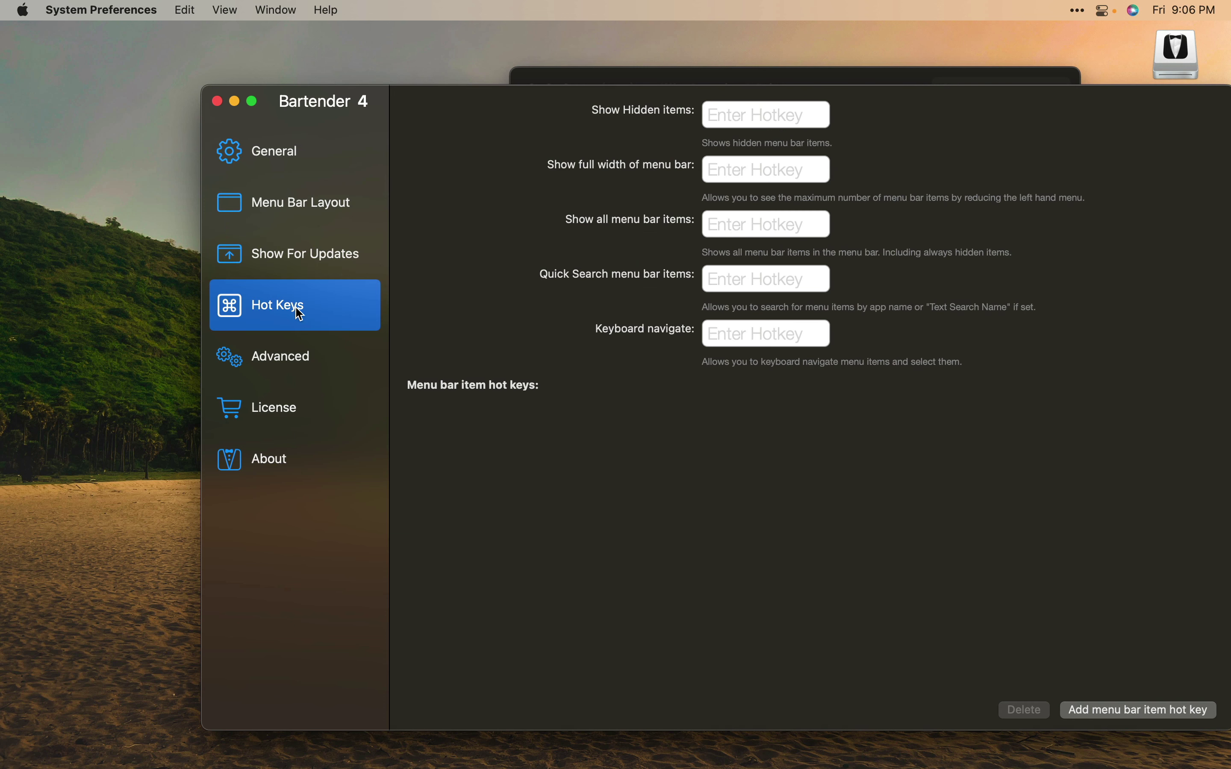
pyautogui.click(261, 365)
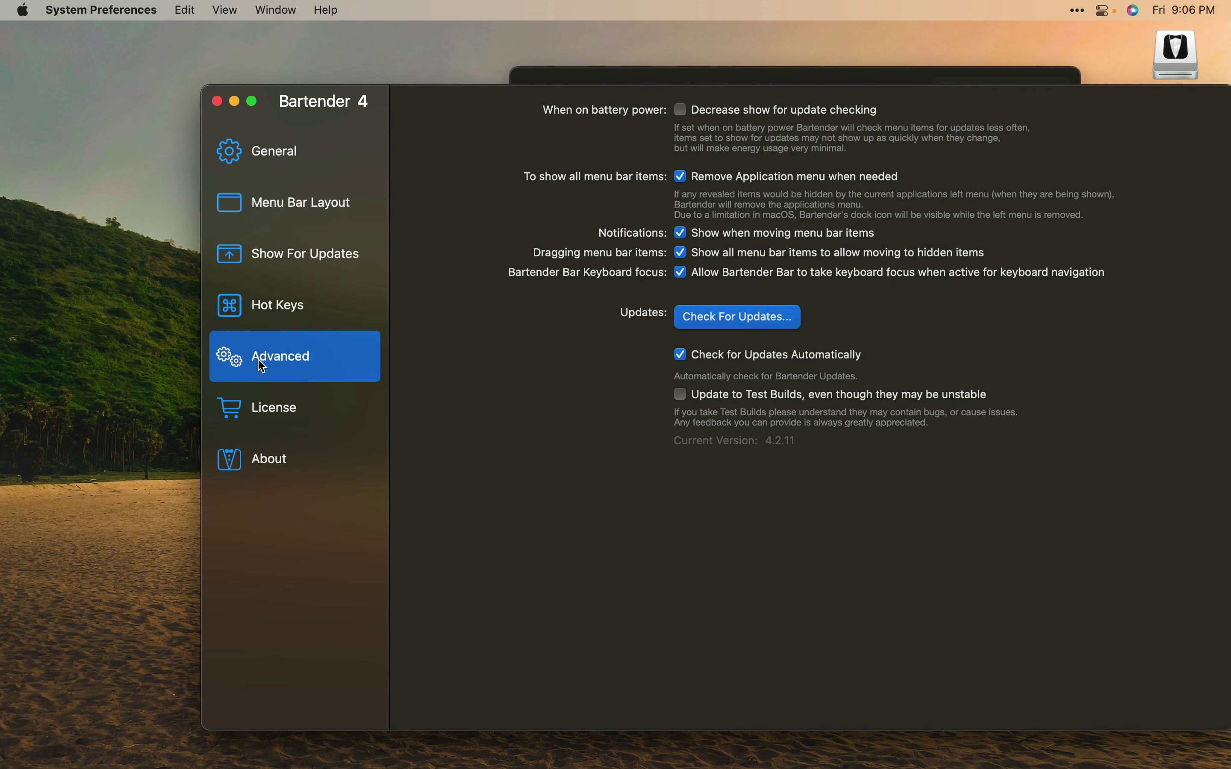
pyautogui.click(267, 395)
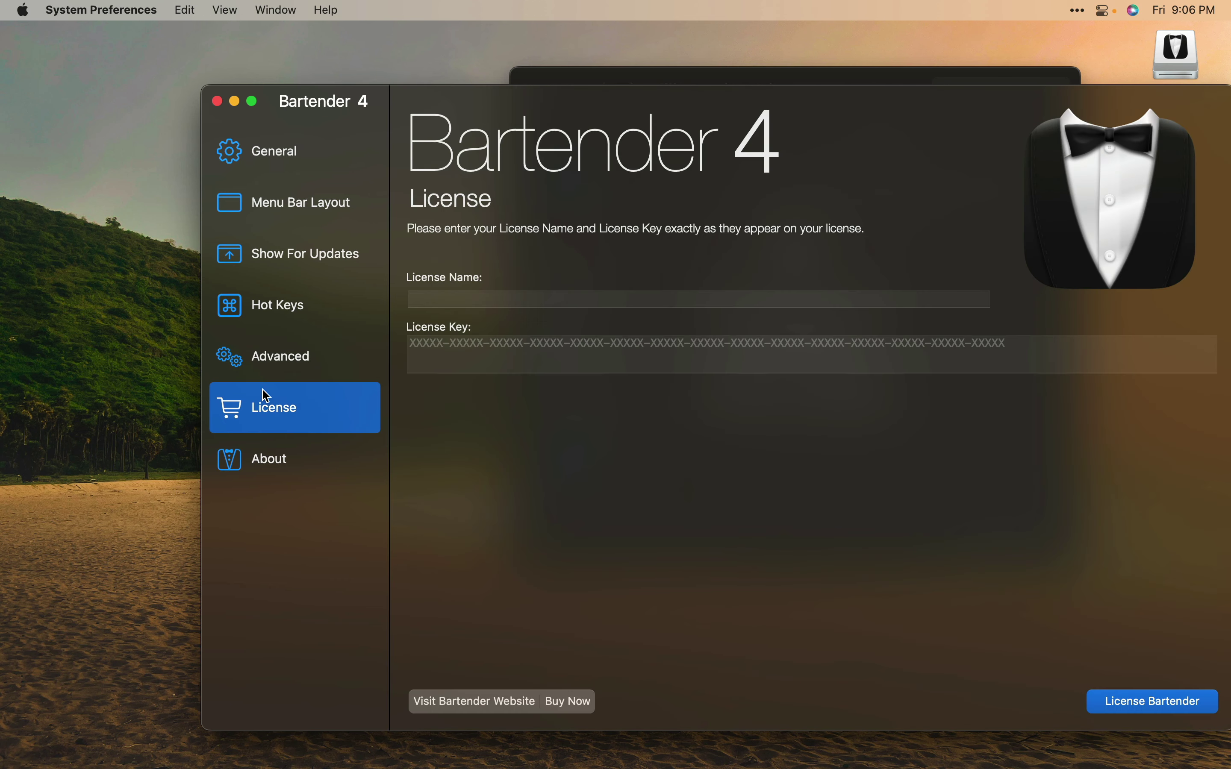
pyautogui.click(273, 460)
pyautogui.moveTo(561, 110); pyautogui.dragTo(467, 83)
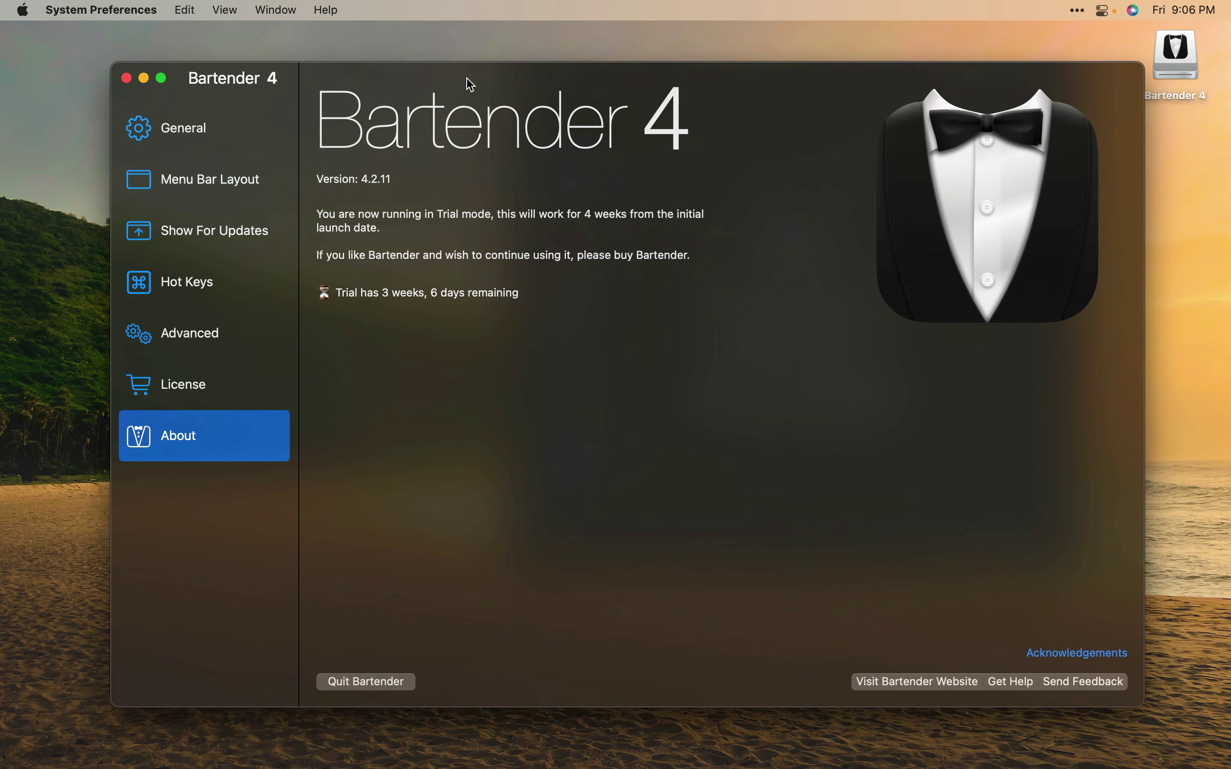
# In the General preferences, set Bartender to launch at login and change its menu bar icon to Arrow.
pyautogui.click(184, 128)
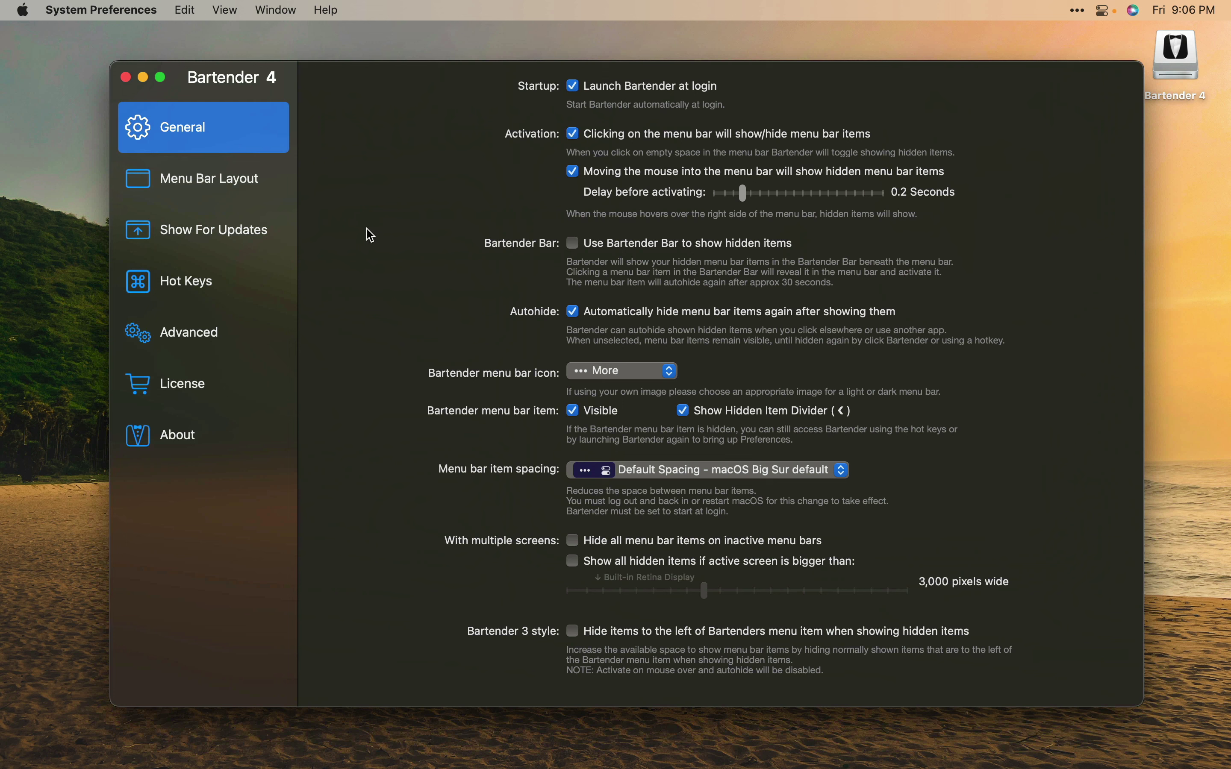
pyautogui.click(618, 371)
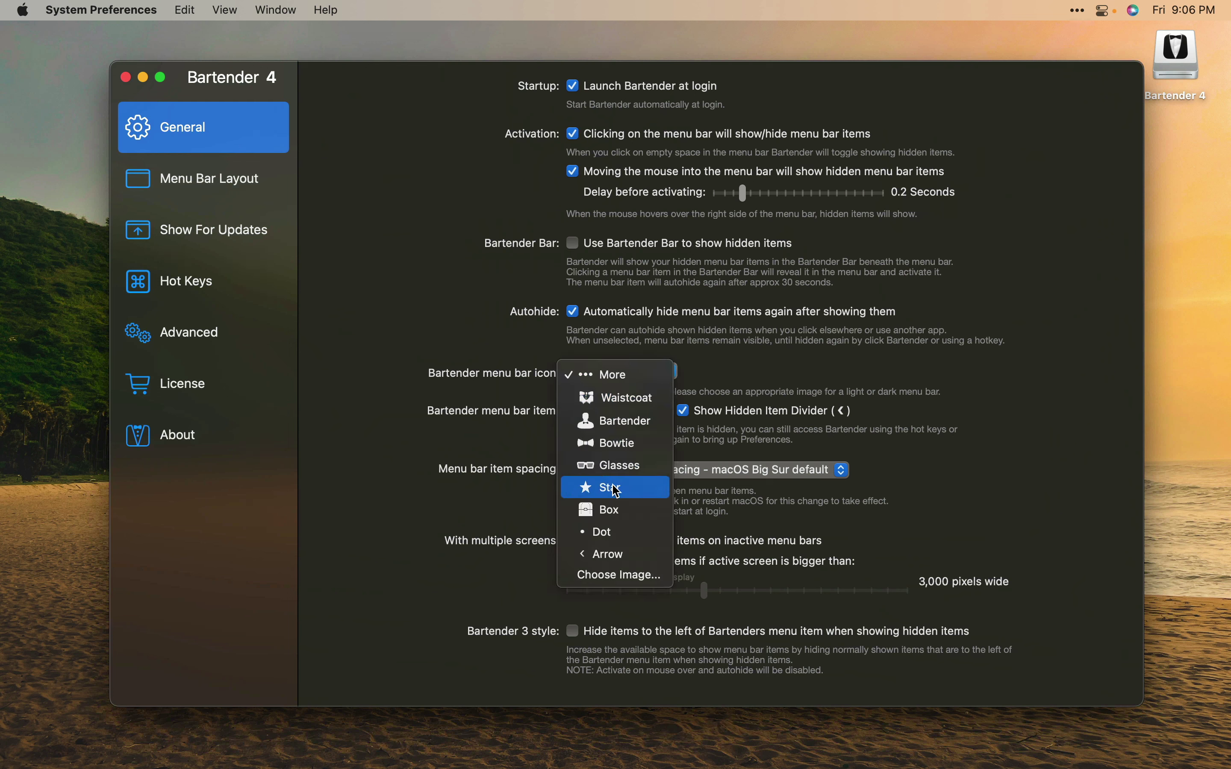
pyautogui.click(610, 554)
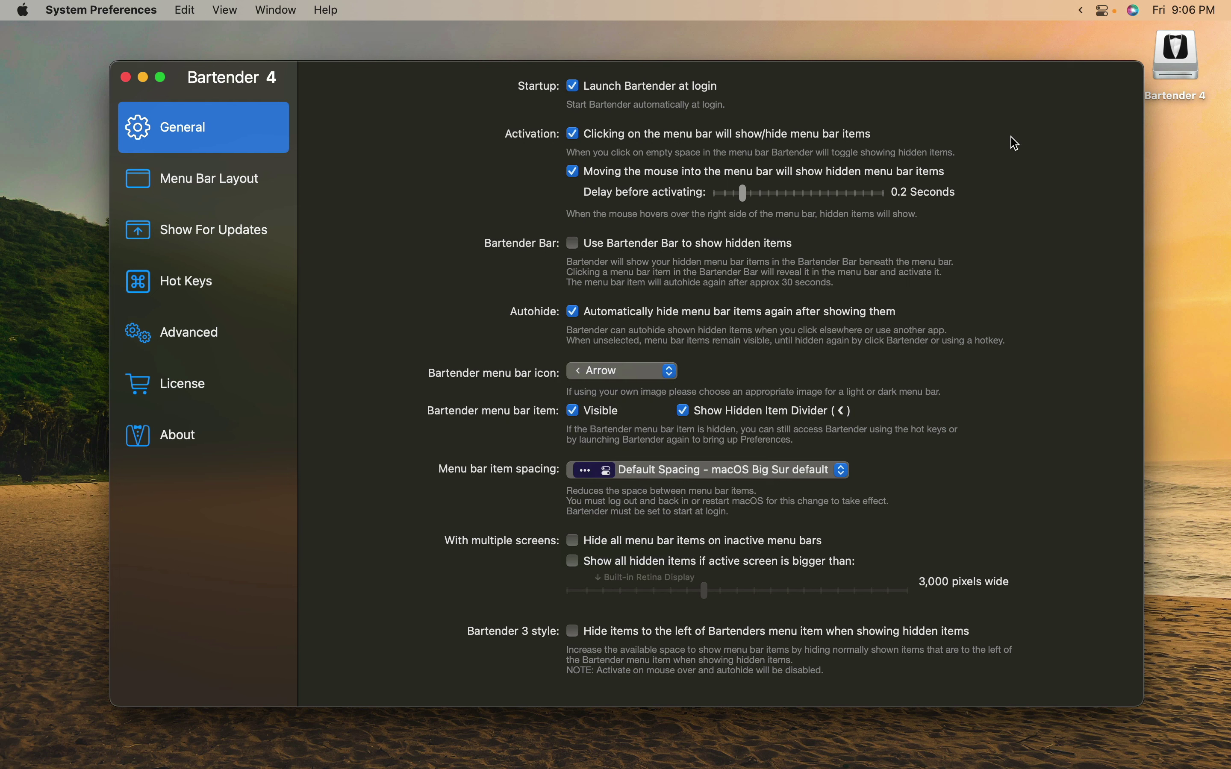
pyautogui.moveTo(1082, 21)
# Look over the menu bar item spacing choices and the Menu Bar Layout page, and close the Bartender preferences.
pyautogui.click(660, 475)
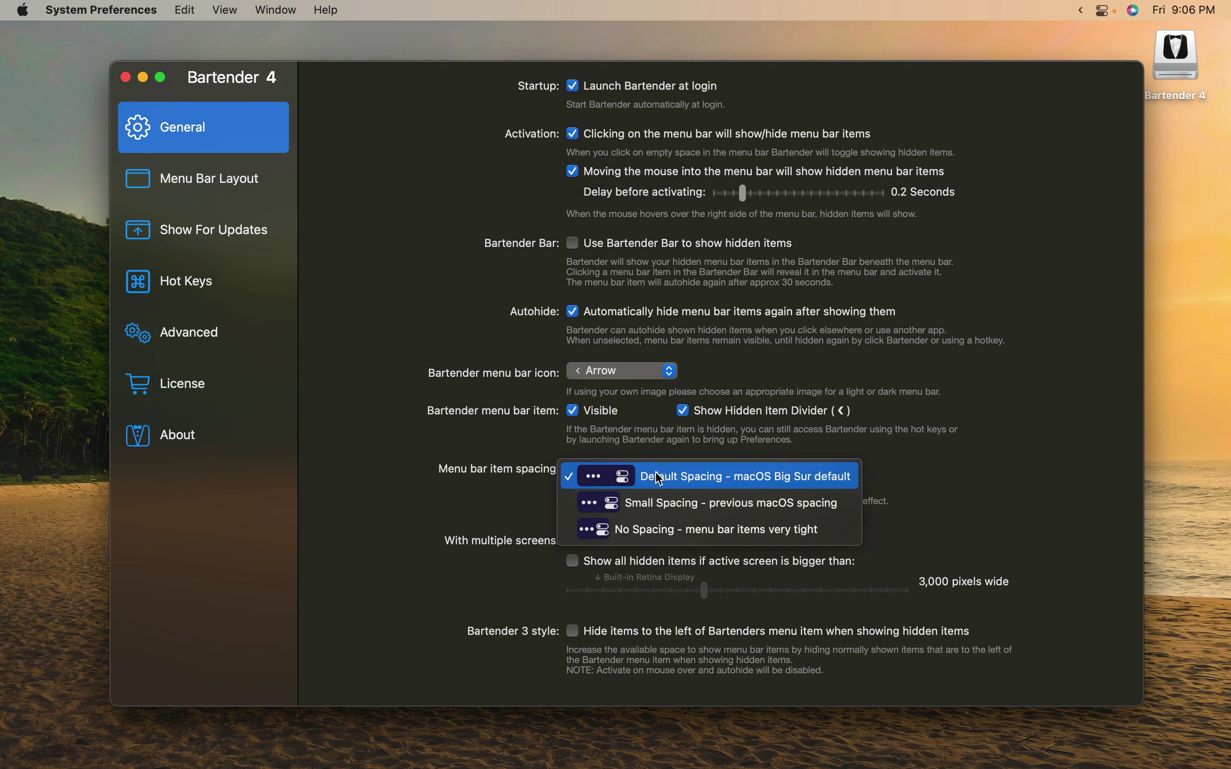
pyautogui.click(968, 439)
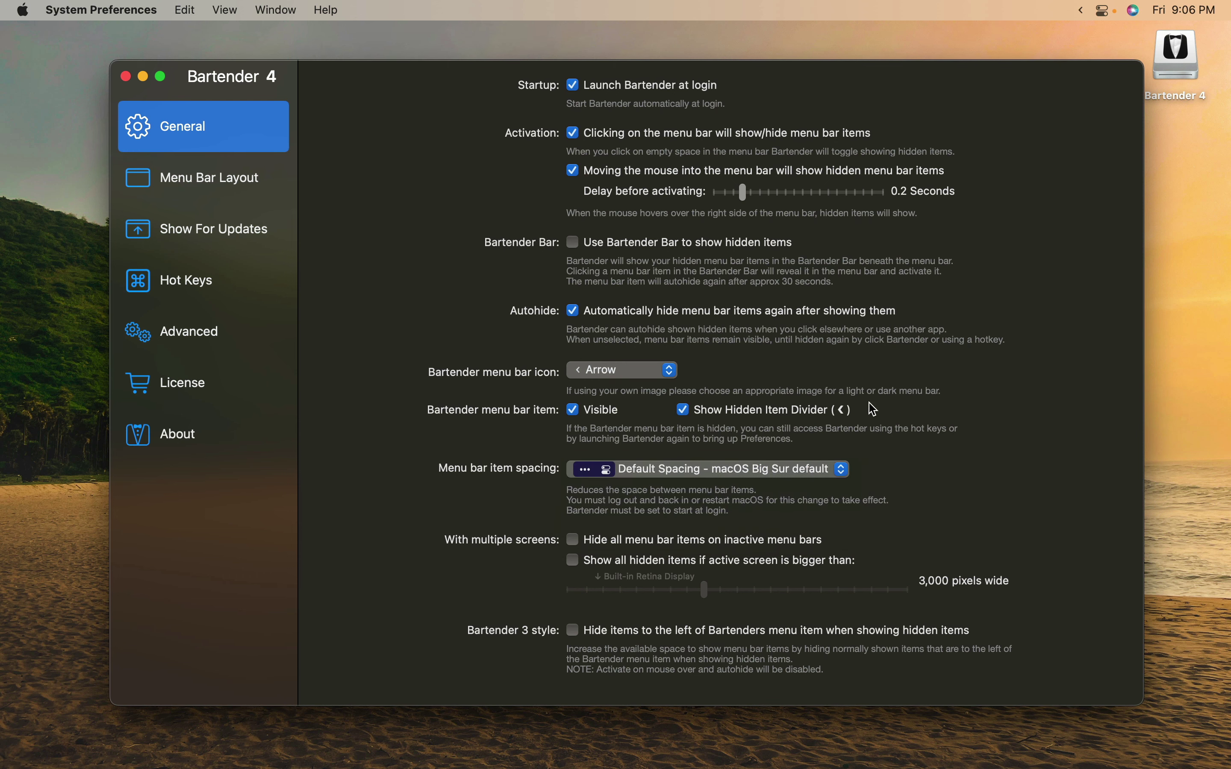
pyautogui.click(257, 181)
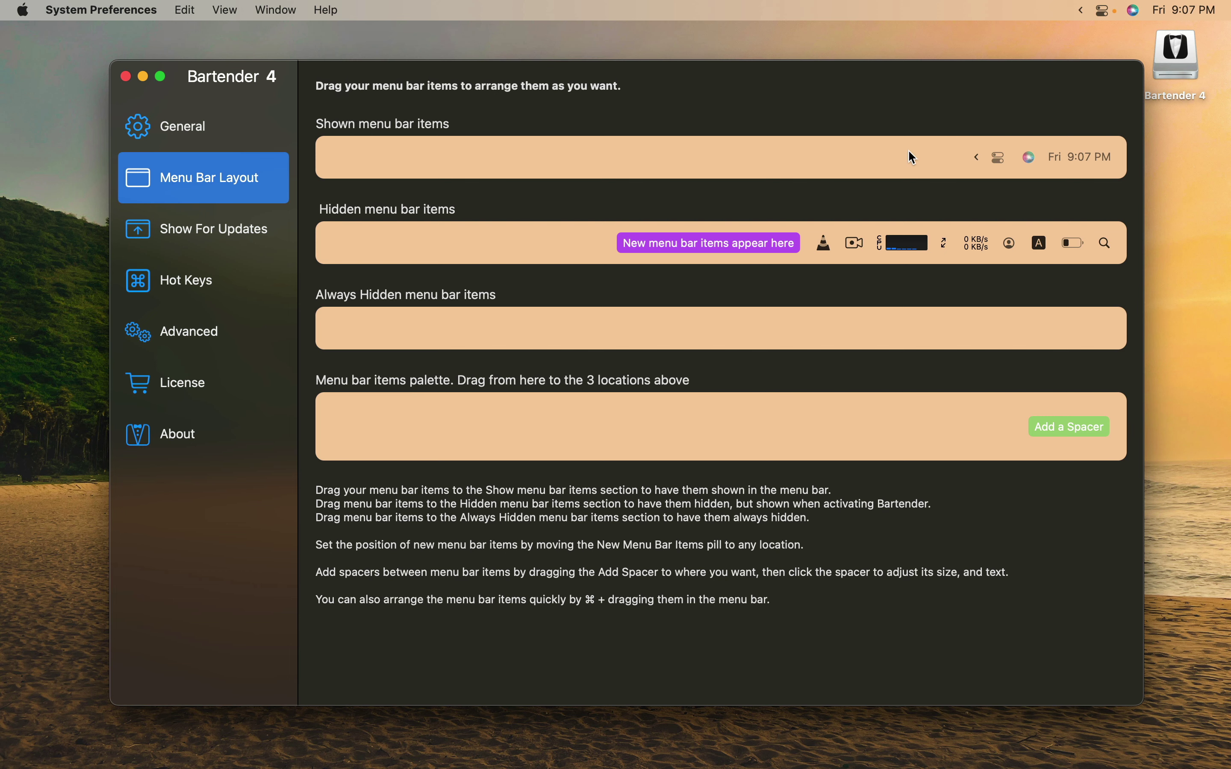
pyautogui.click(127, 79)
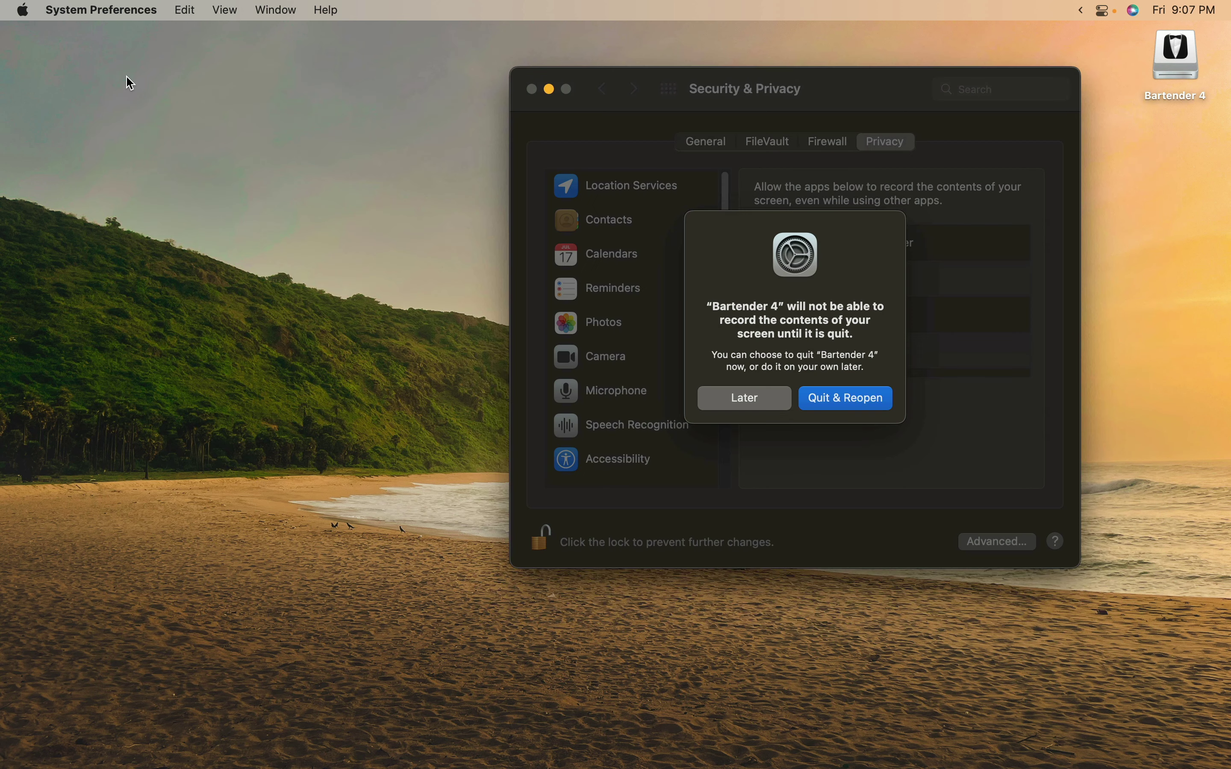
# Quit and reopen Bartender 4, permanently dismiss its clock setting recommendation, get through the welcome pages and close the preferences.
pyautogui.click(848, 406)
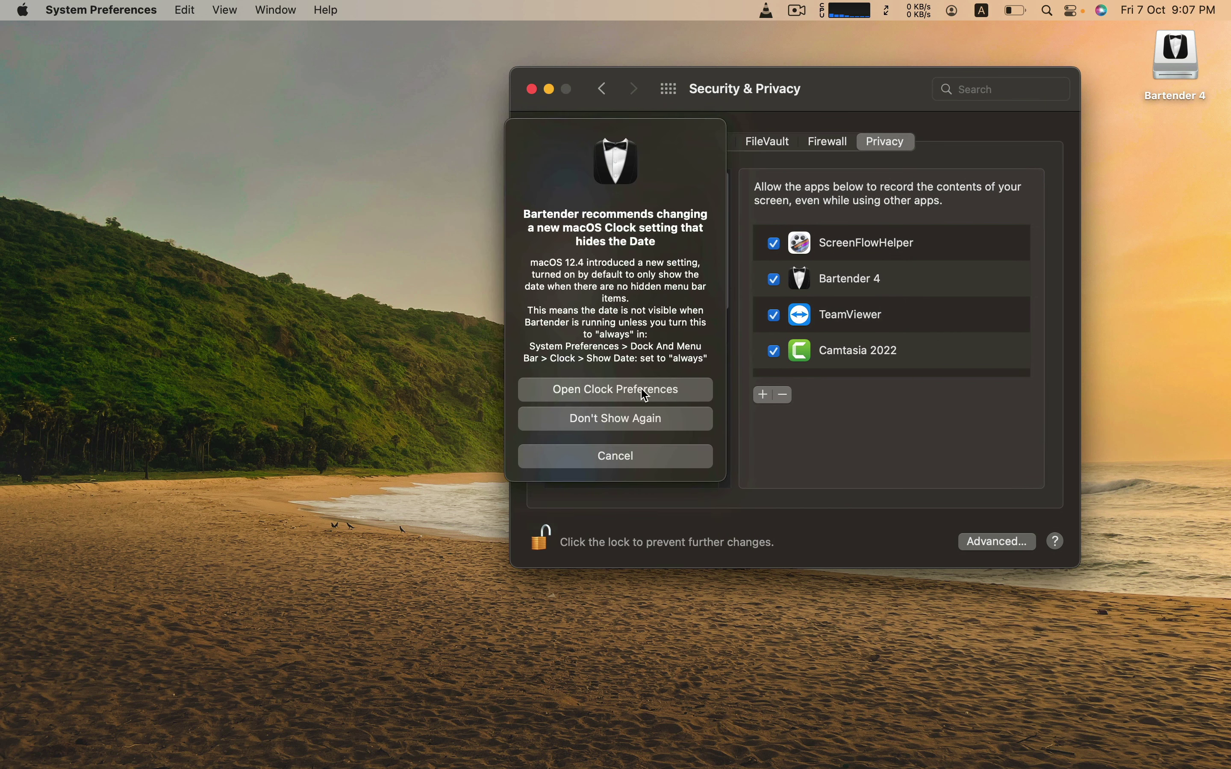
pyautogui.click(588, 419)
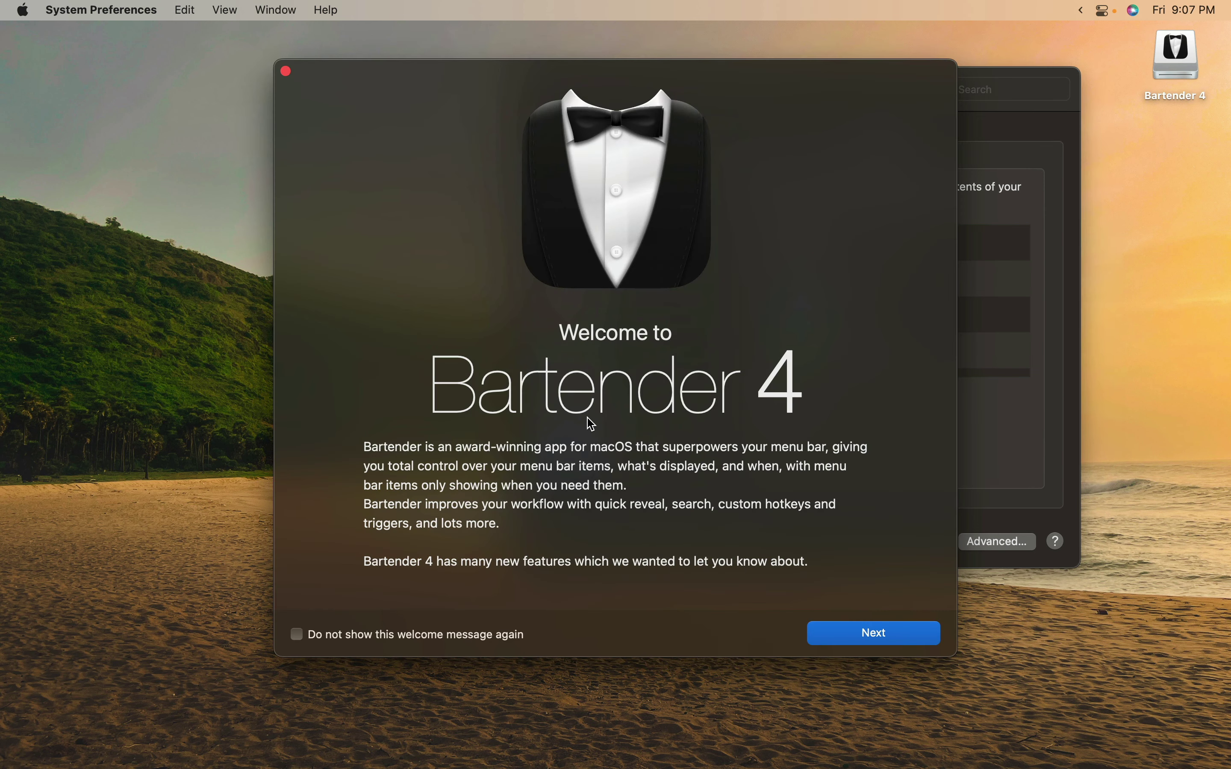
pyautogui.click(864, 633)
pyautogui.click(862, 633)
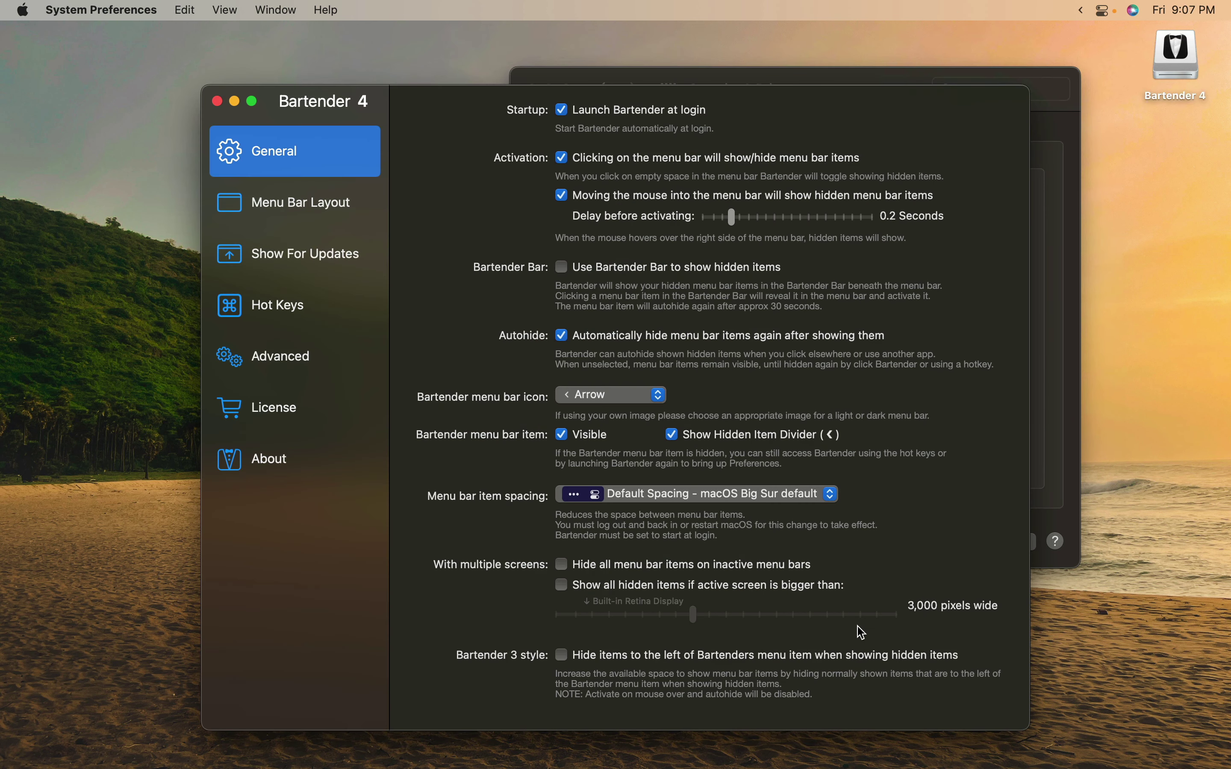
pyautogui.click(217, 101)
# Lock and close the Security & Privacy settings, and eject the Bartender 4 disk image from the desktop.
pyautogui.click(541, 540)
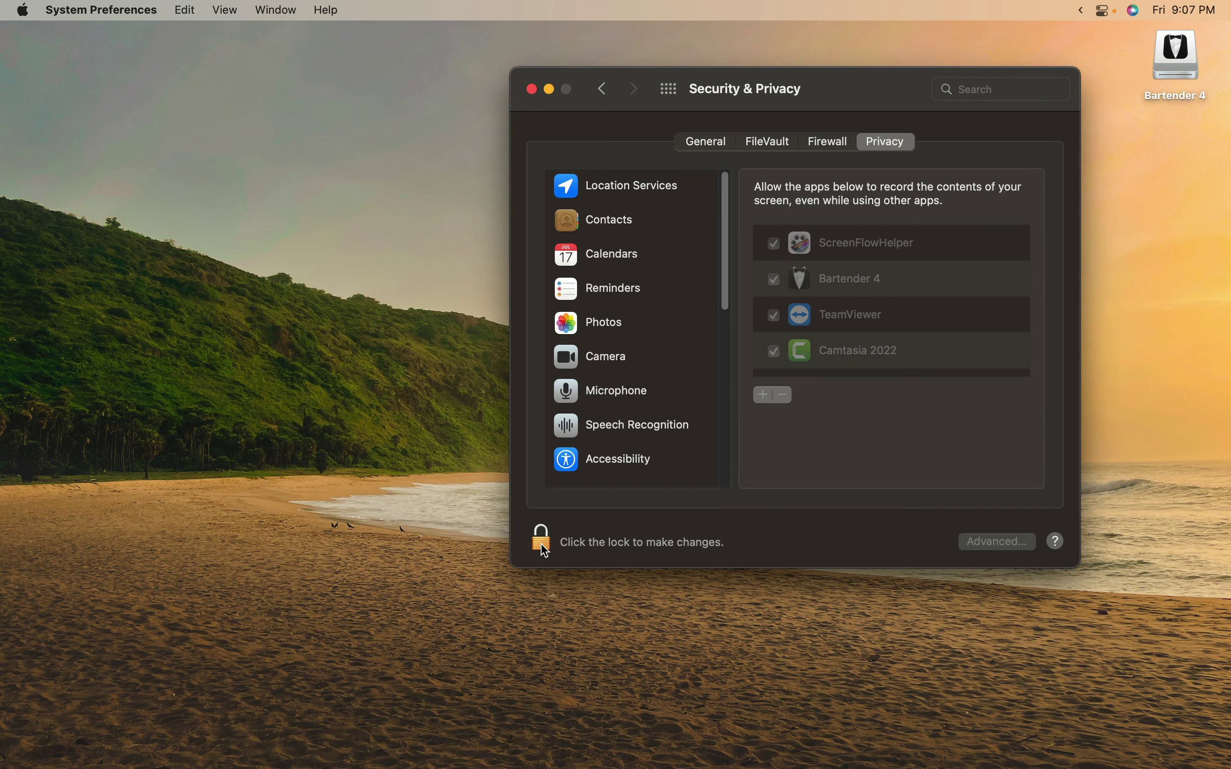
pyautogui.click(533, 90)
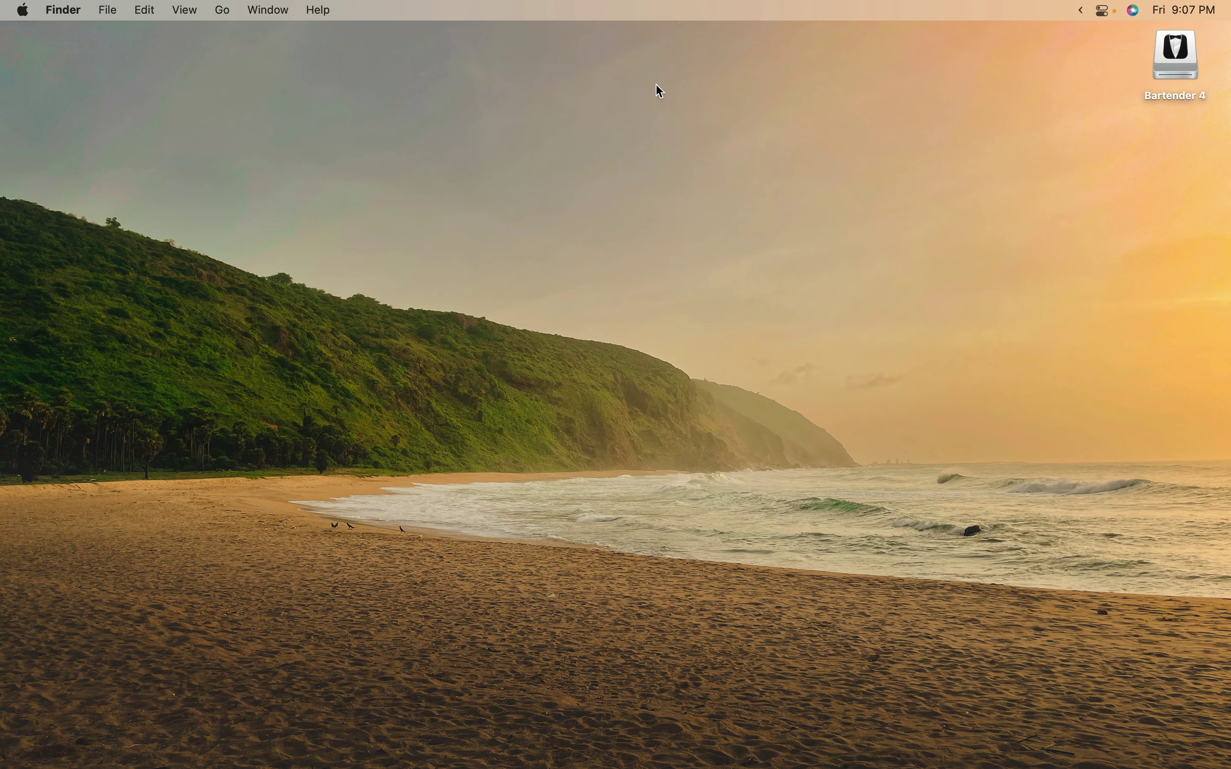
pyautogui.rightClick(1195, 53)
pyautogui.click(1070, 91)
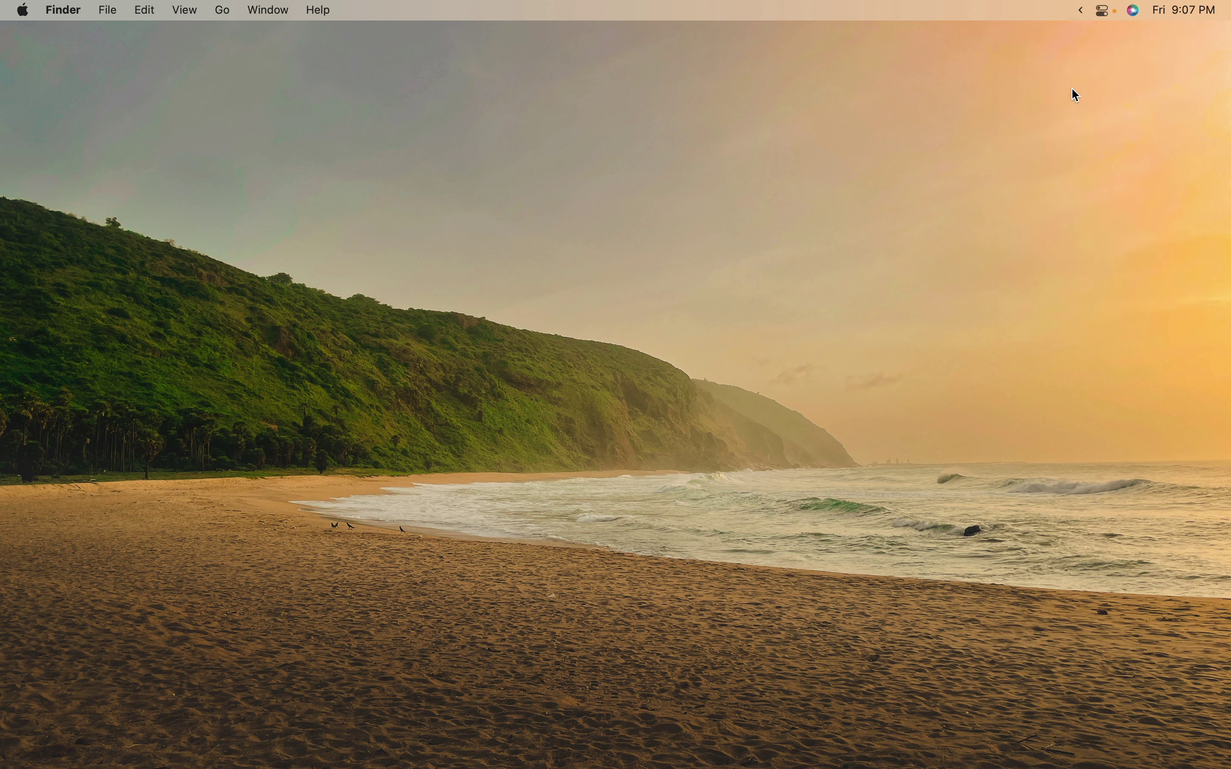
# Show and hide the hidden menu bar items with Bartender's arrow to check how they behave.
pyautogui.click(1085, 11)
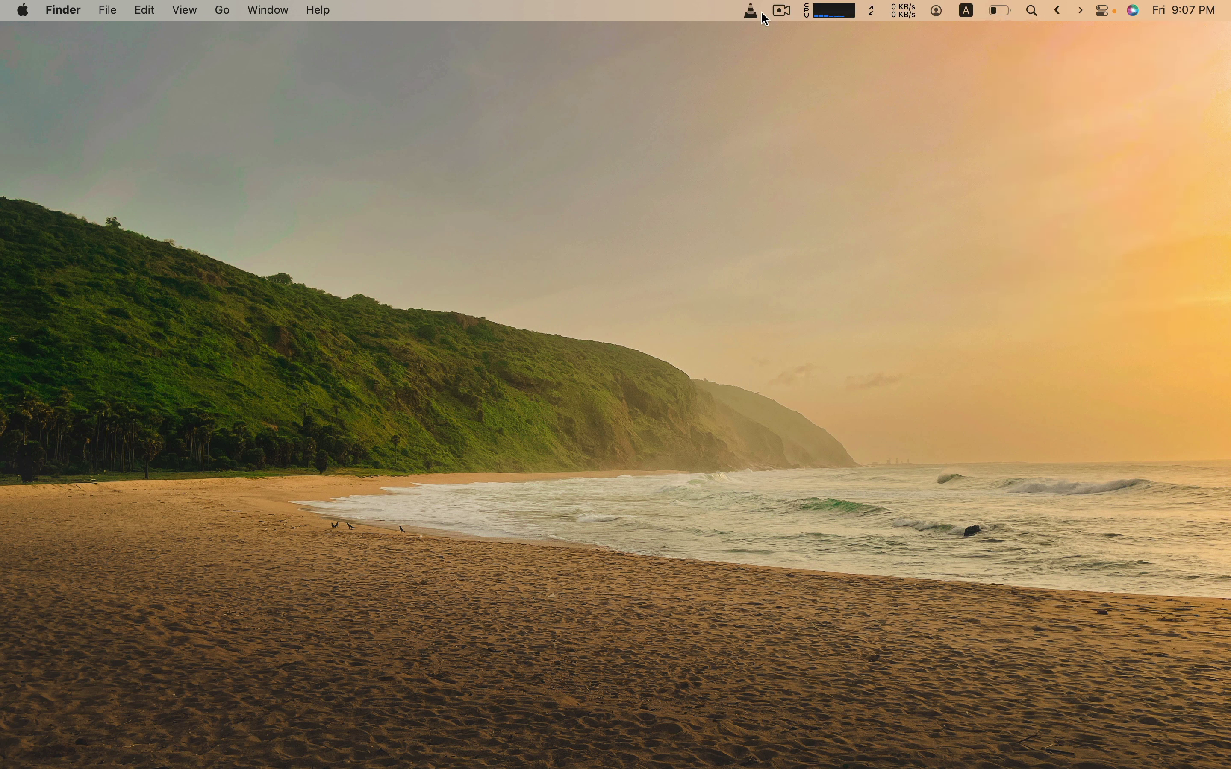
pyautogui.click(1062, 13)
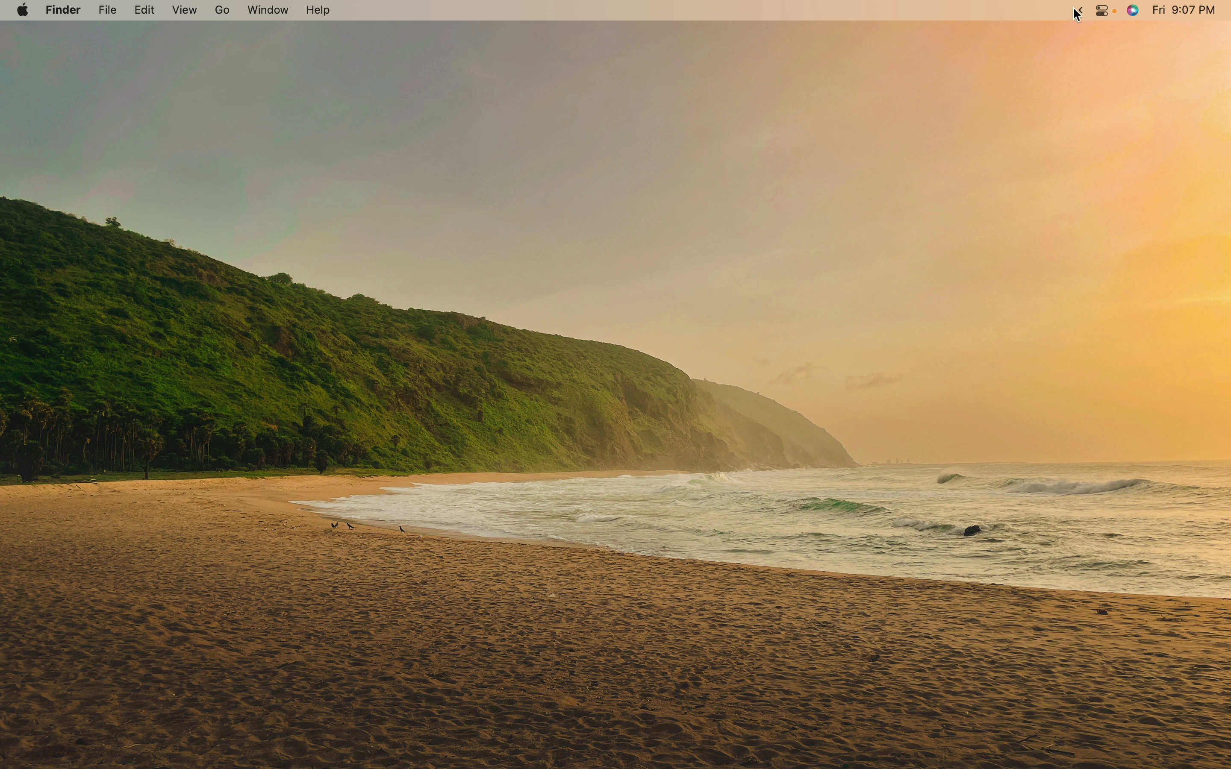
pyautogui.click(1077, 12)
pyautogui.click(1077, 13)
# Open the Bartender preferences and enable the Battery trigger in Show For Updates.
pyautogui.rightClick(1081, 16)
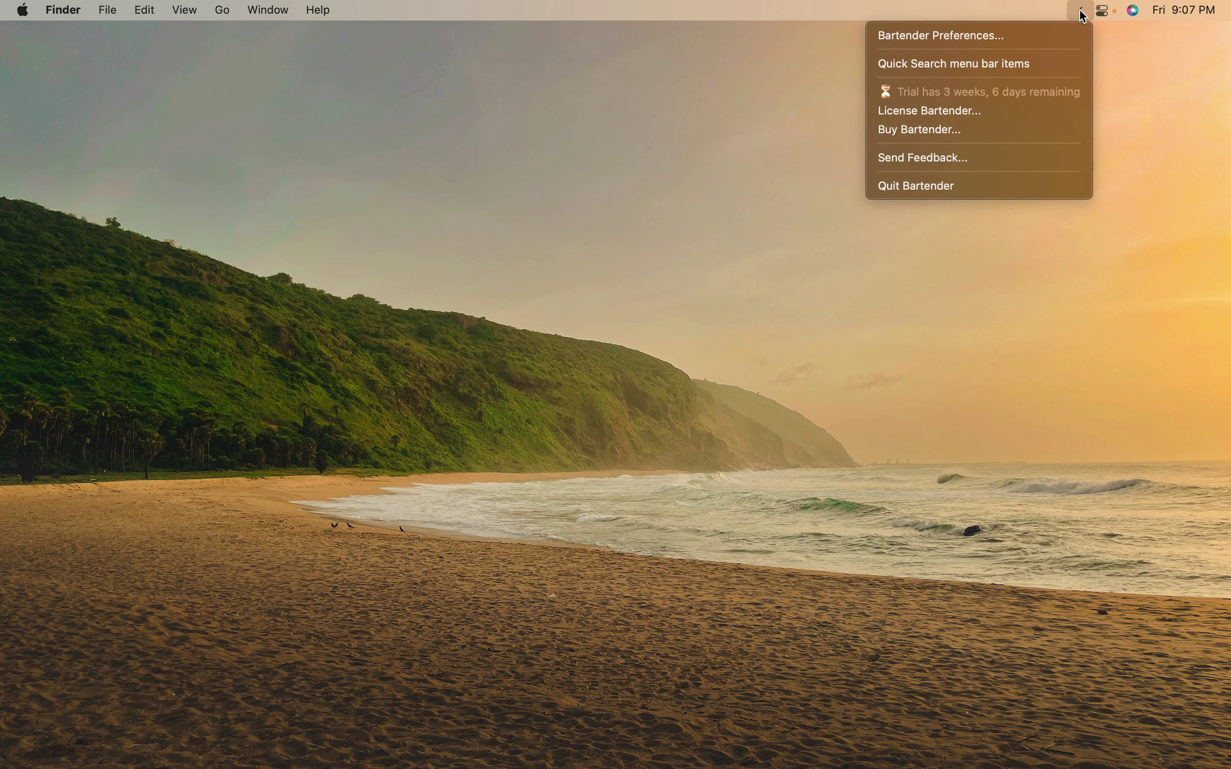
pyautogui.click(958, 35)
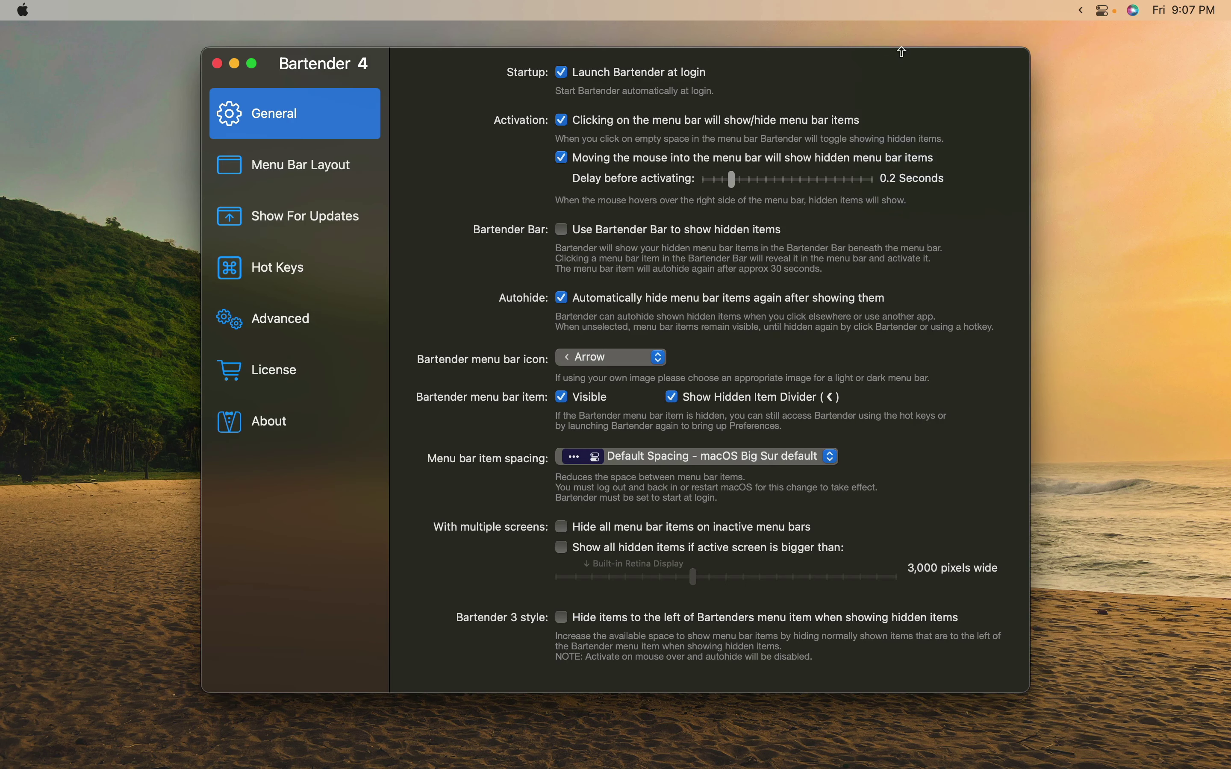
pyautogui.click(339, 168)
pyautogui.click(309, 230)
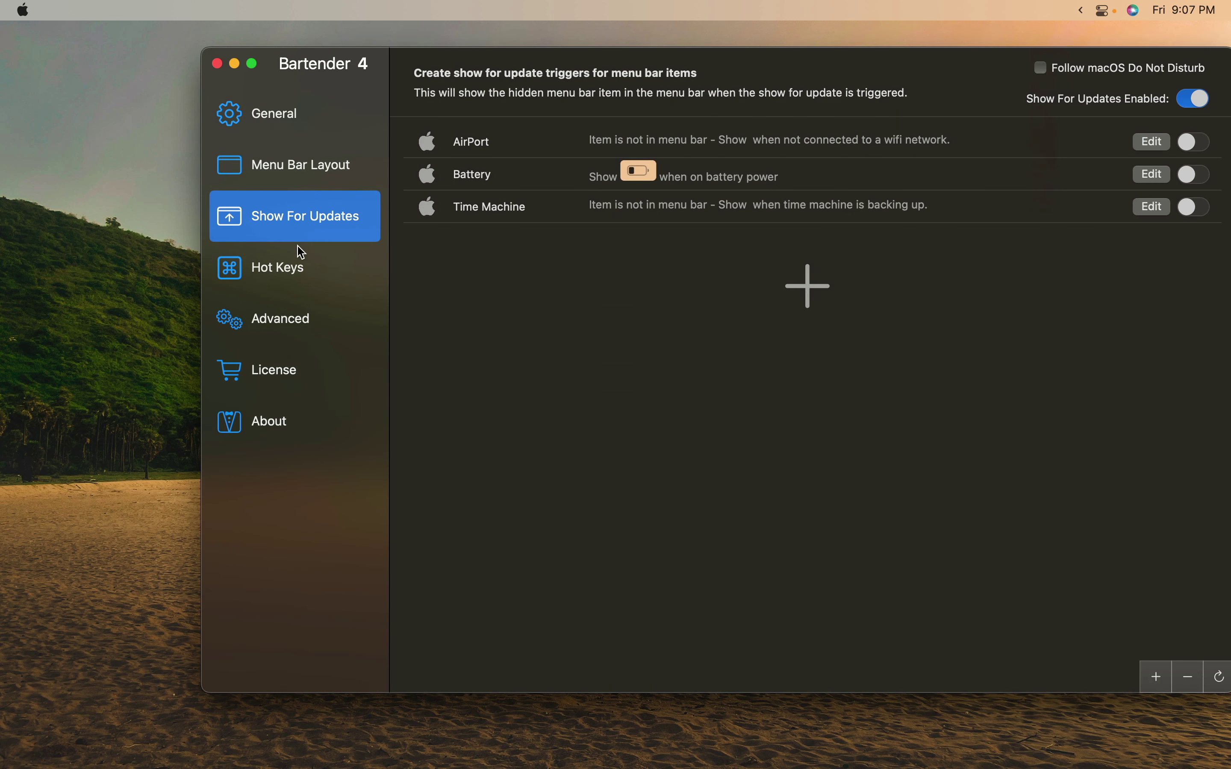
pyautogui.click(1193, 175)
pyautogui.click(1193, 176)
# In the General preferences, try the Dot menu bar icon, set the icon to More and close the preferences.
pyautogui.click(286, 120)
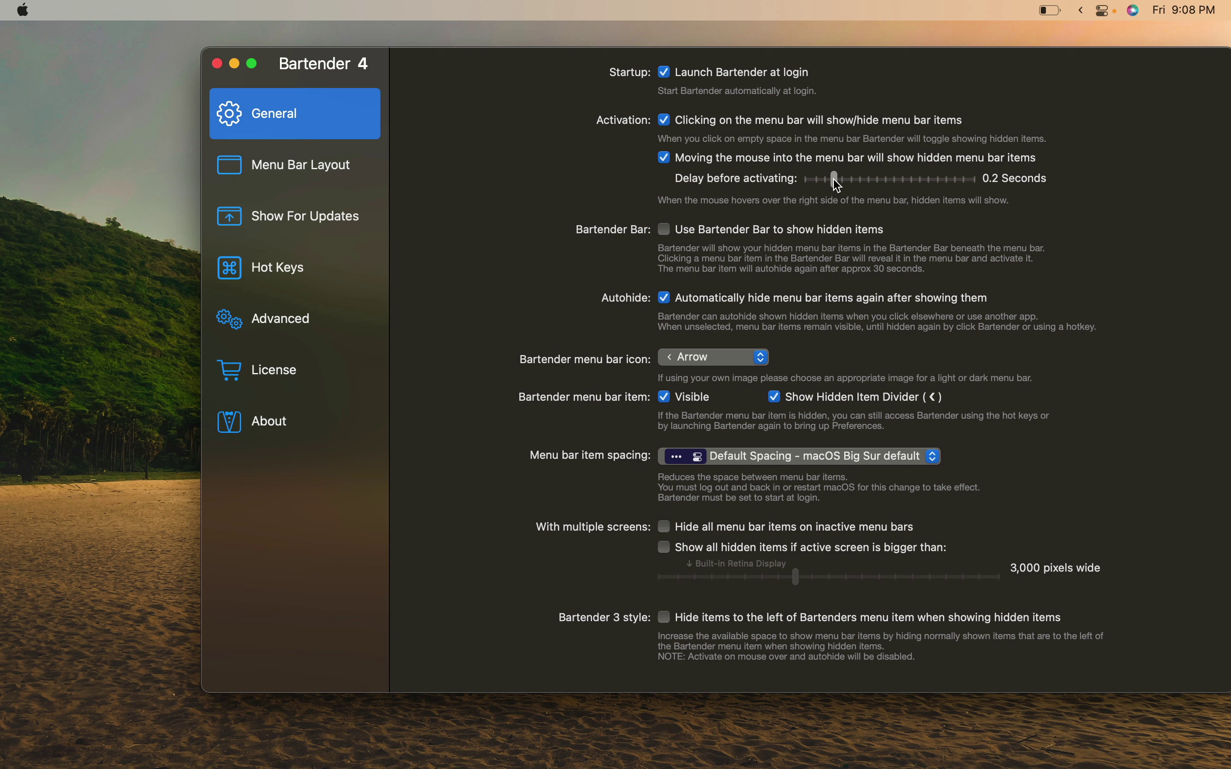
pyautogui.click(672, 358)
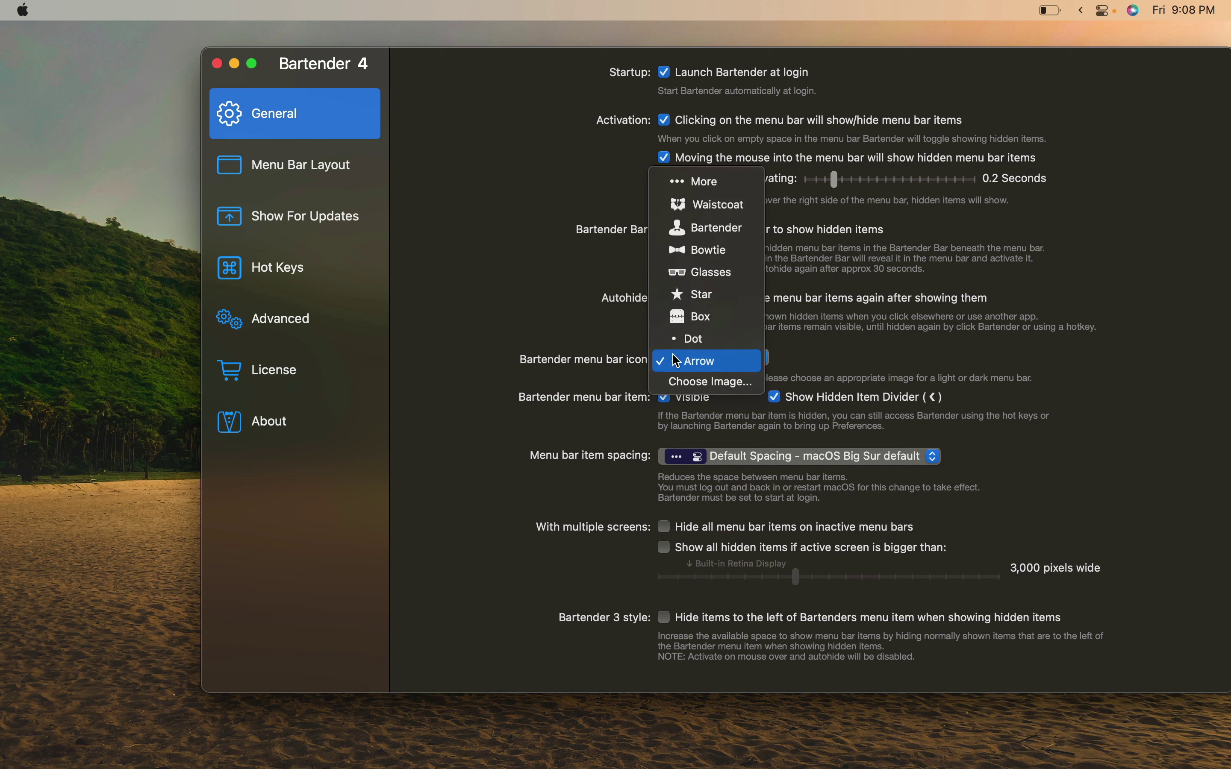
pyautogui.click(702, 344)
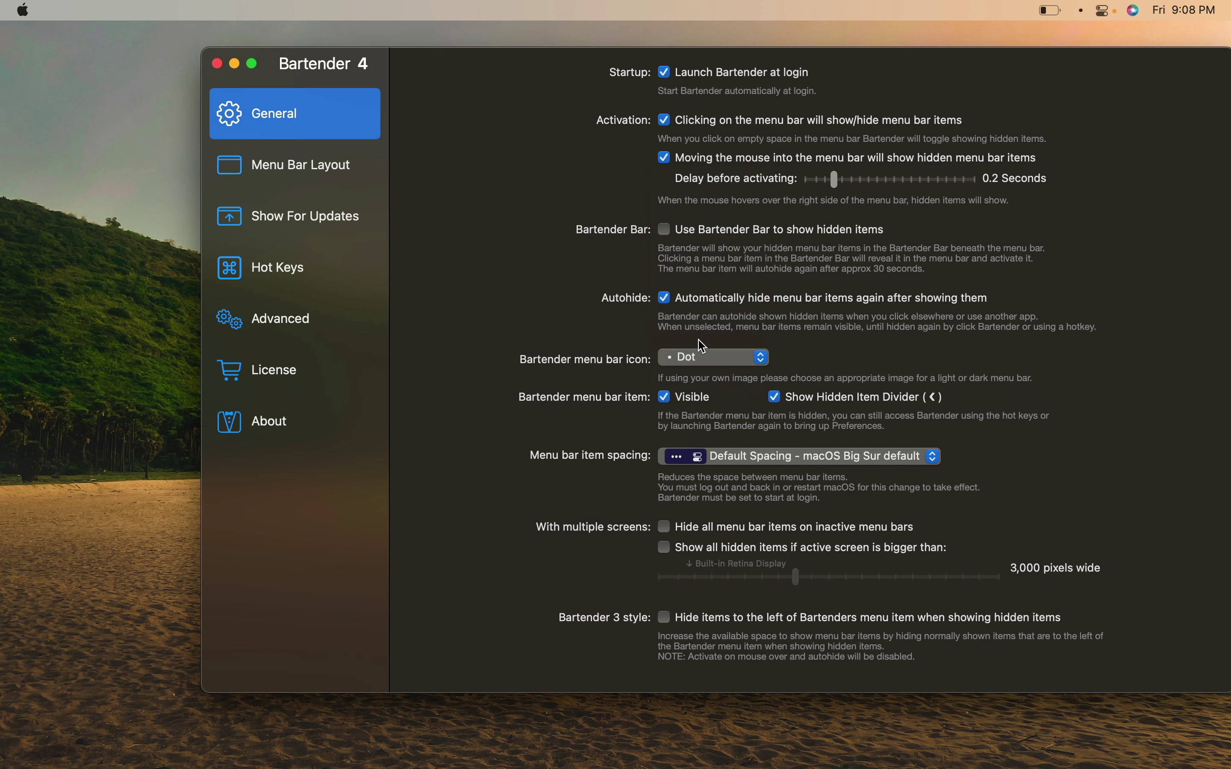
pyautogui.click(679, 364)
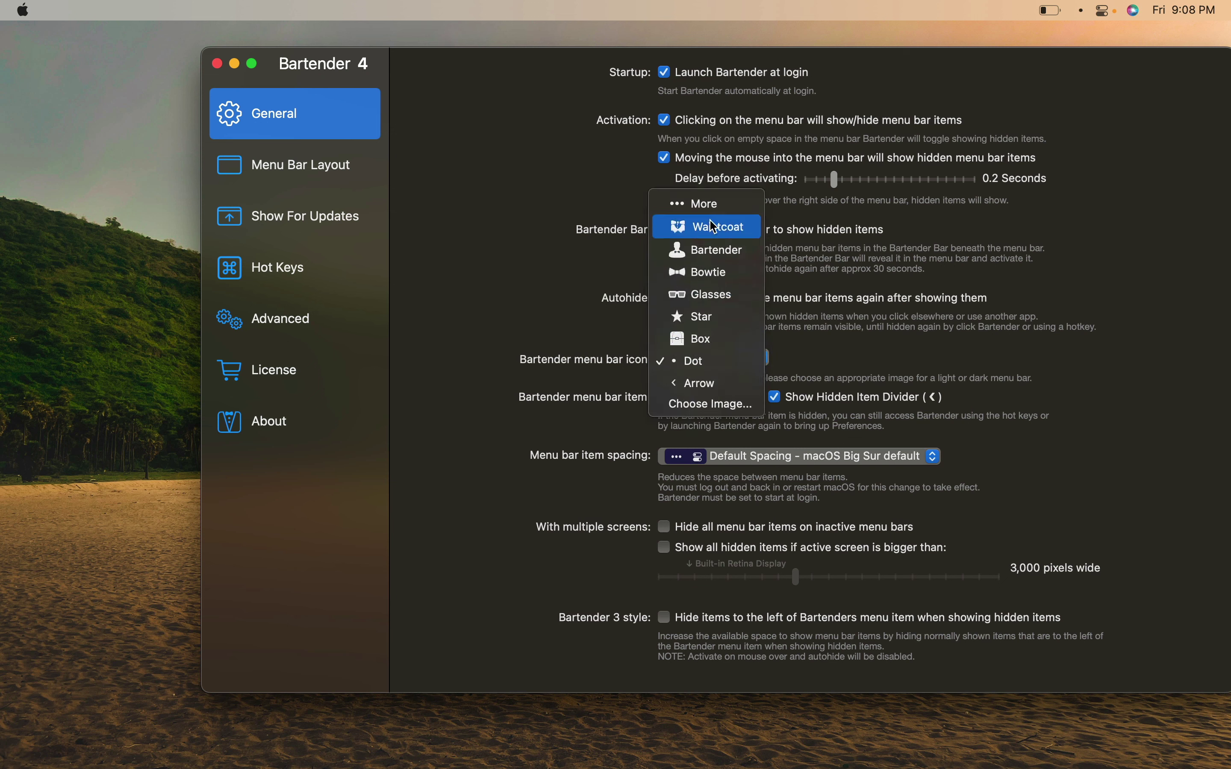
pyautogui.click(717, 201)
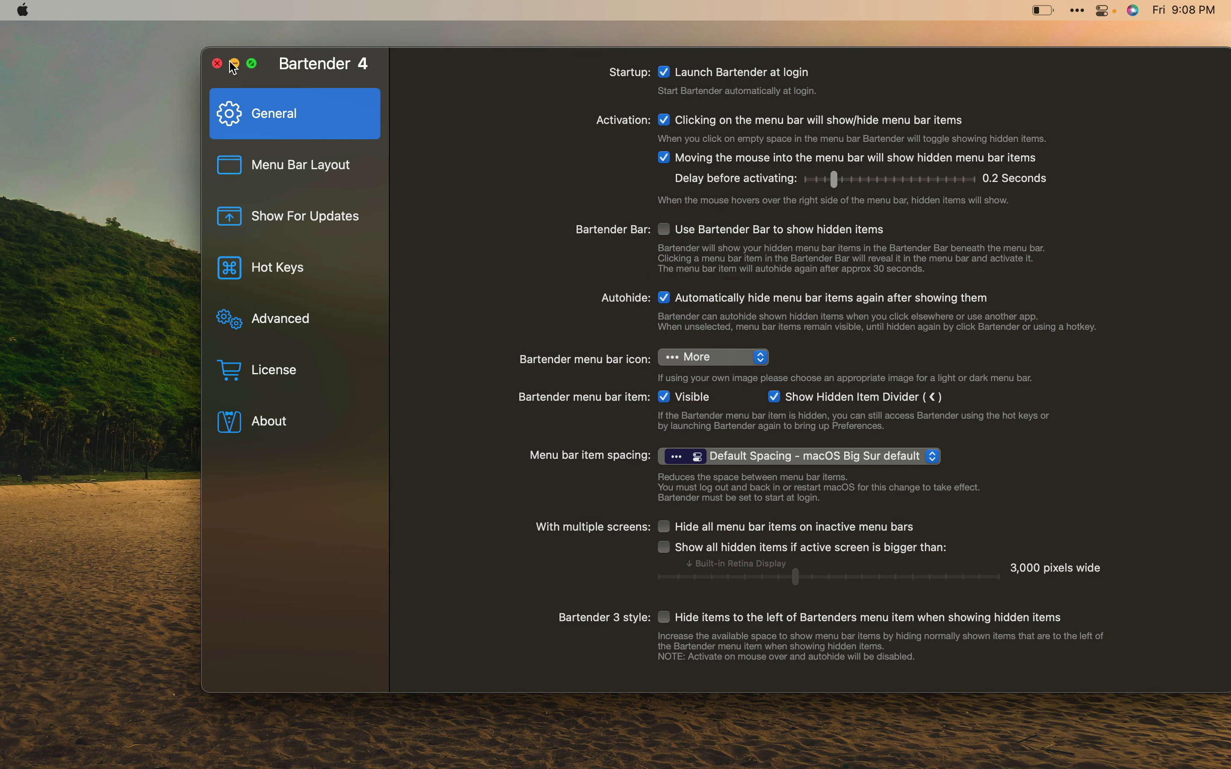
pyautogui.click(217, 64)
# Toggle the hidden menu bar items with the three-dot Bartender icon to check the new setup.
pyautogui.click(1078, 12)
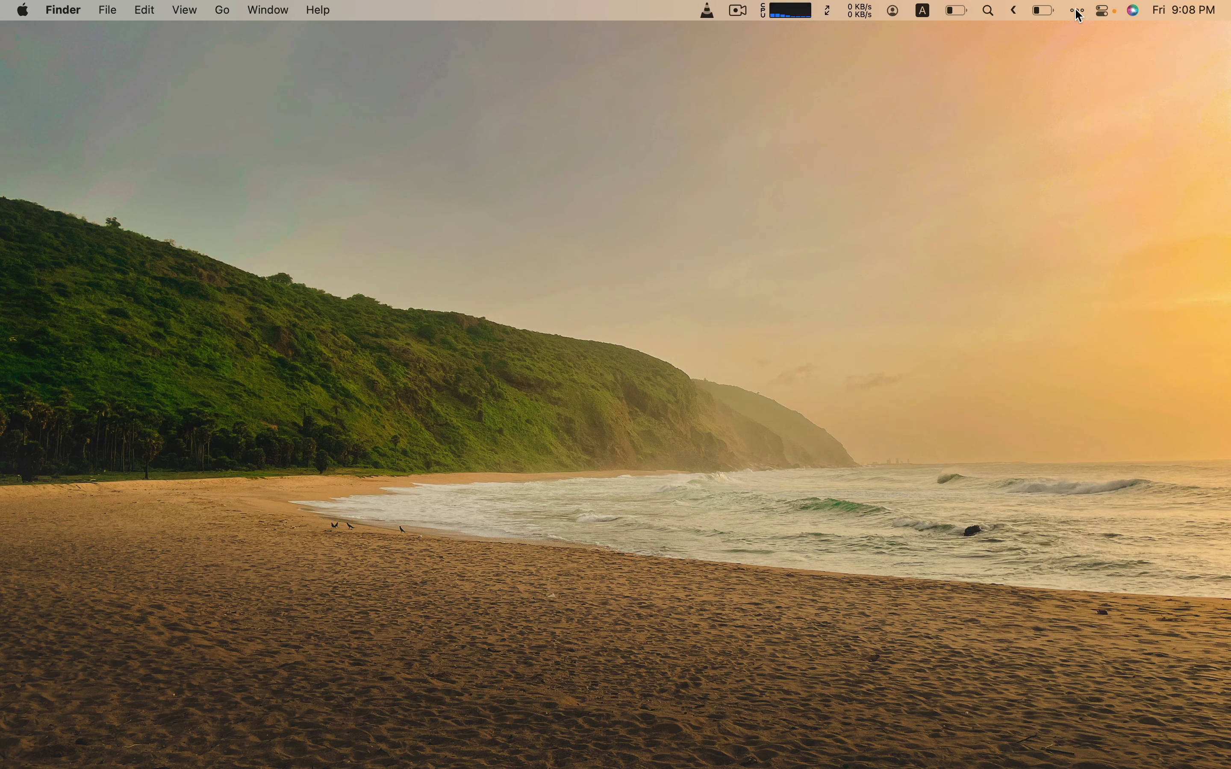
pyautogui.click(1078, 14)
pyautogui.click(1078, 14)
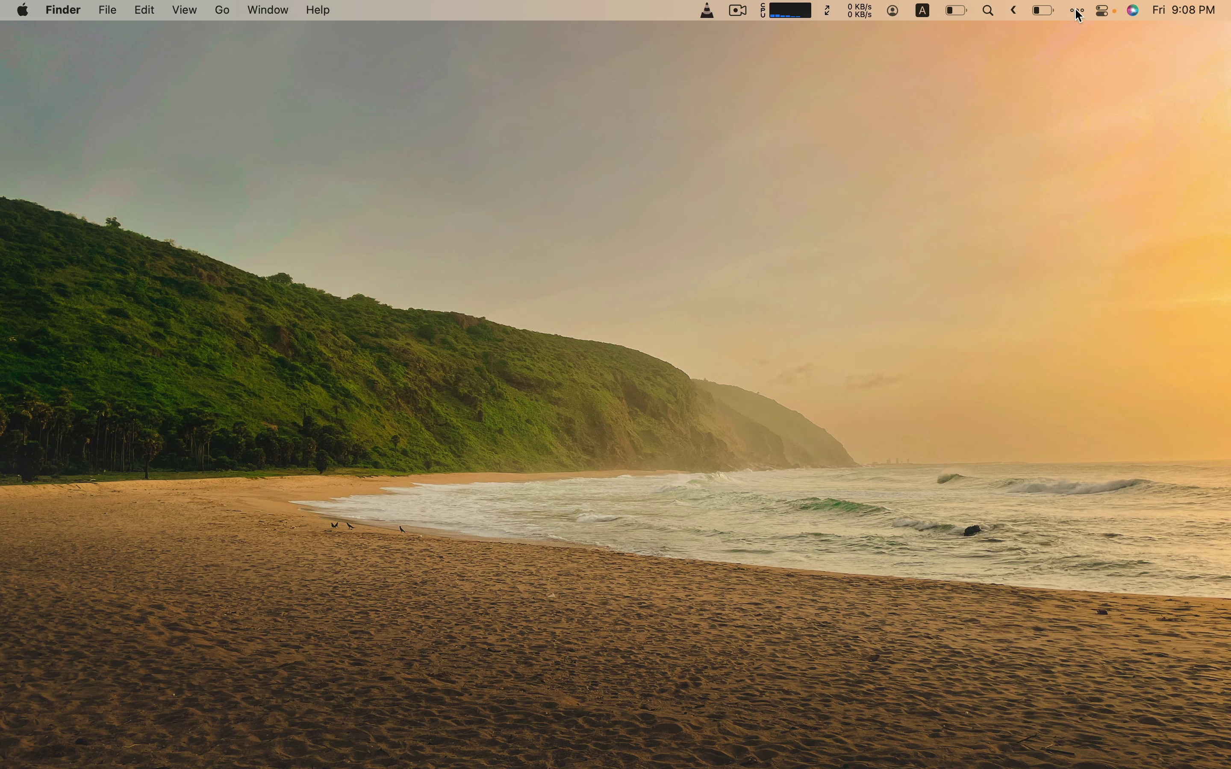